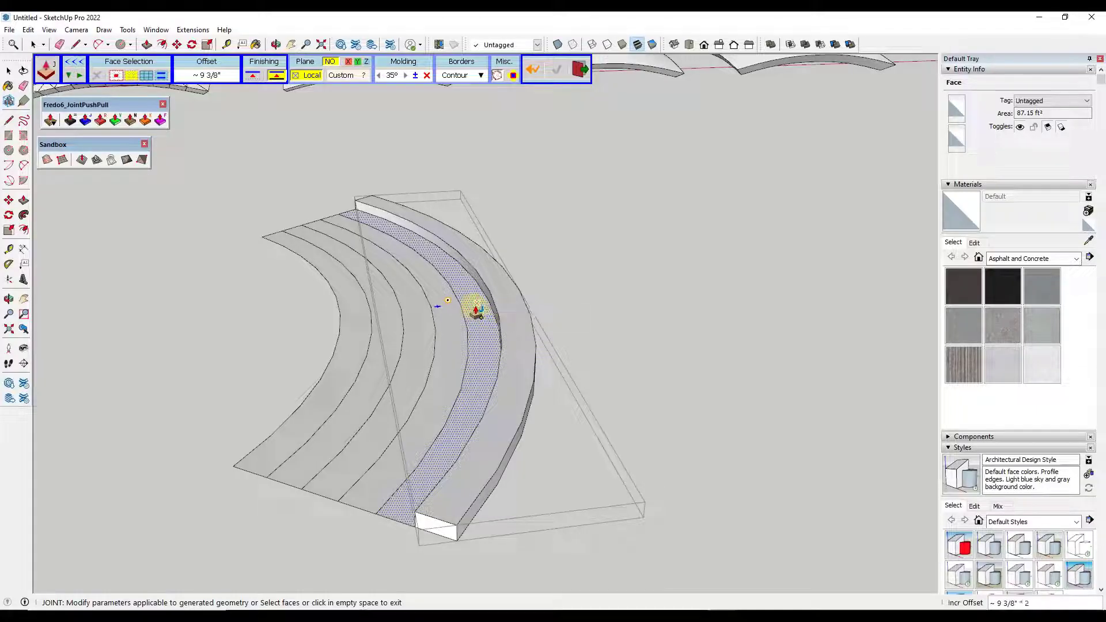
# Raise the remaining arc-shaped strips with Joint Push Pull, each higher than the last, in increments up to about 9 1/2", to form curved steps.
pyautogui.click(477, 312)
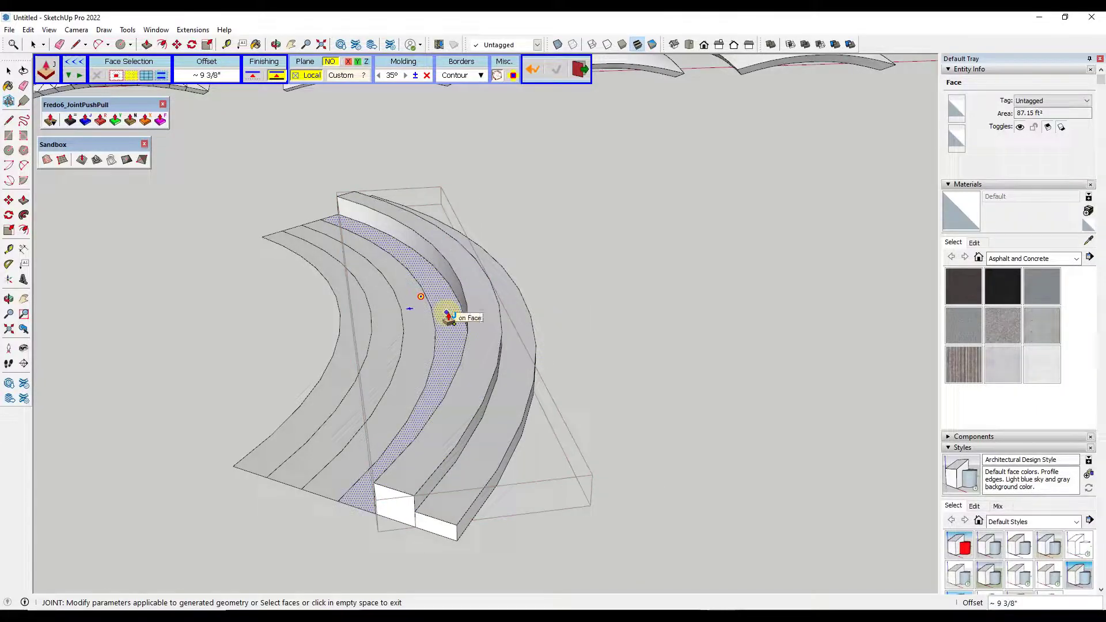
pyautogui.click(449, 318)
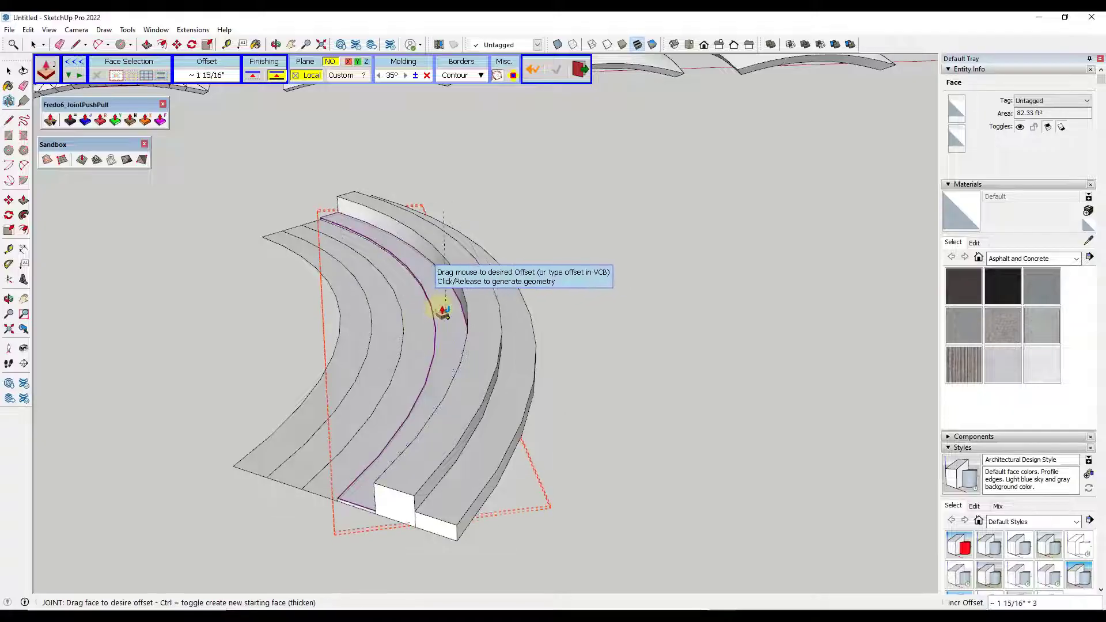
pyautogui.click(404, 322)
pyautogui.doubleClick(378, 321)
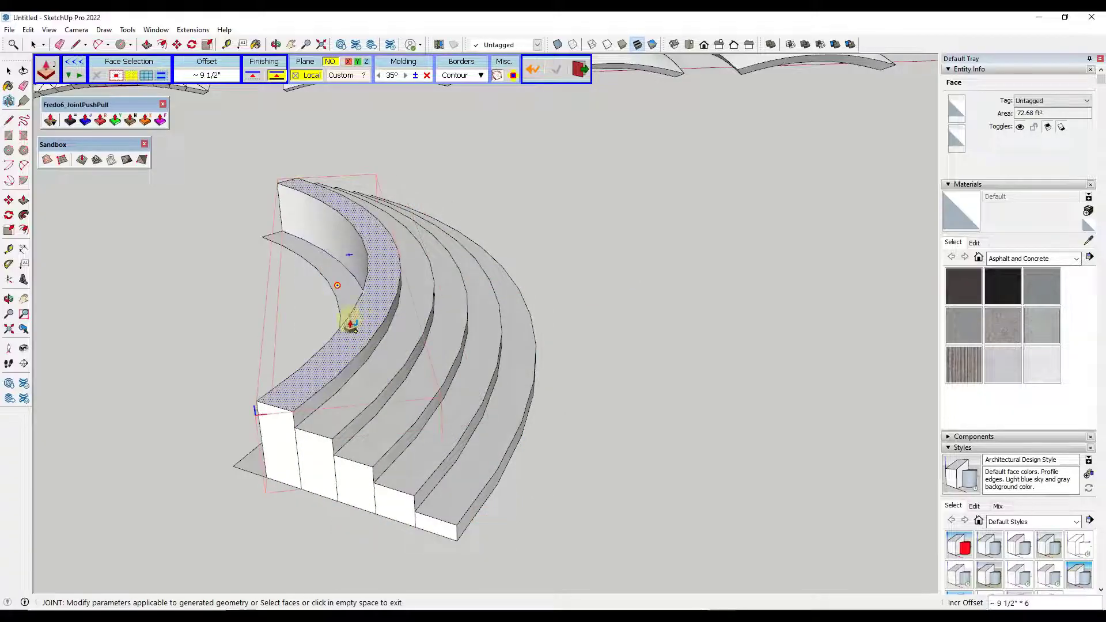
# Examine the end faces and risers of the curved staircase from low and side viewpoints.
pyautogui.moveTo(346, 306); pyautogui.dragTo(422, 354, button='middle')
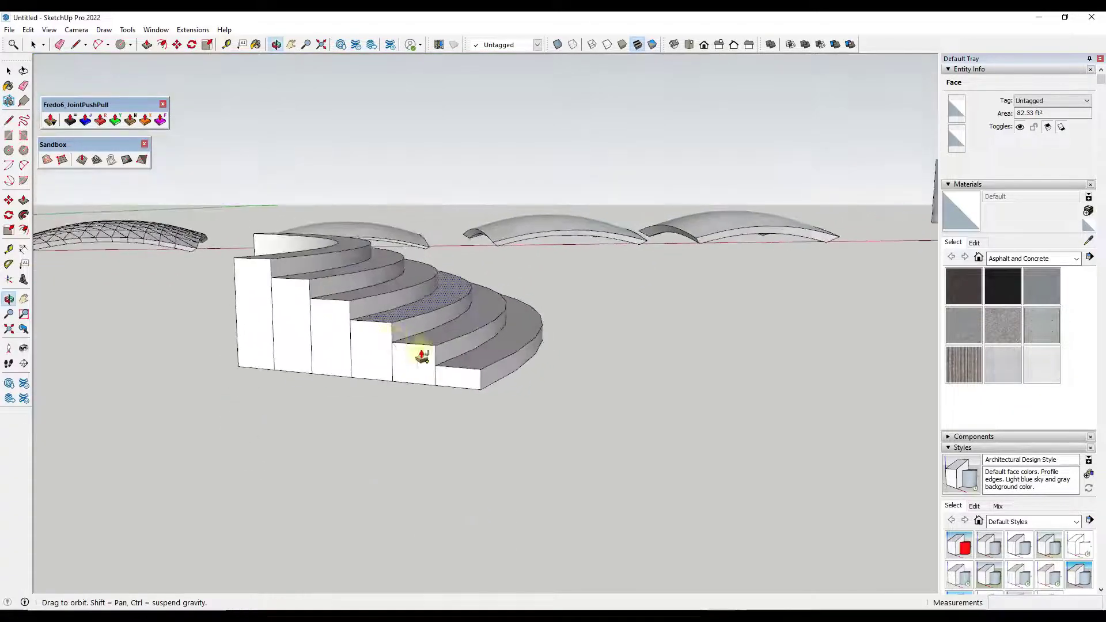
pyautogui.scroll(4, 461, 392)
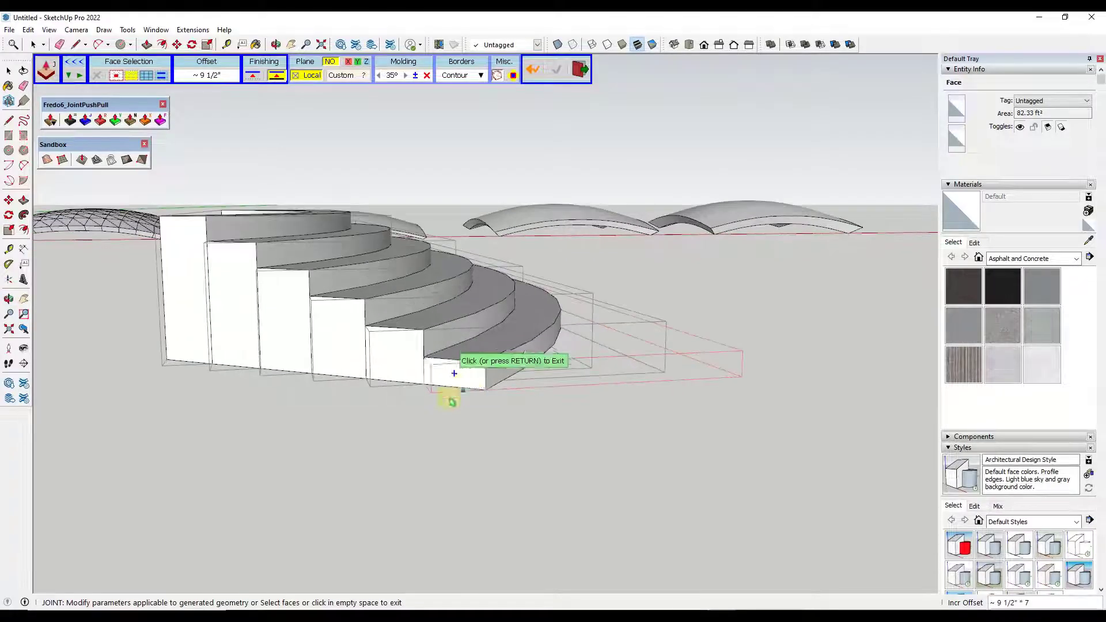
pyautogui.scroll(2, 519, 398)
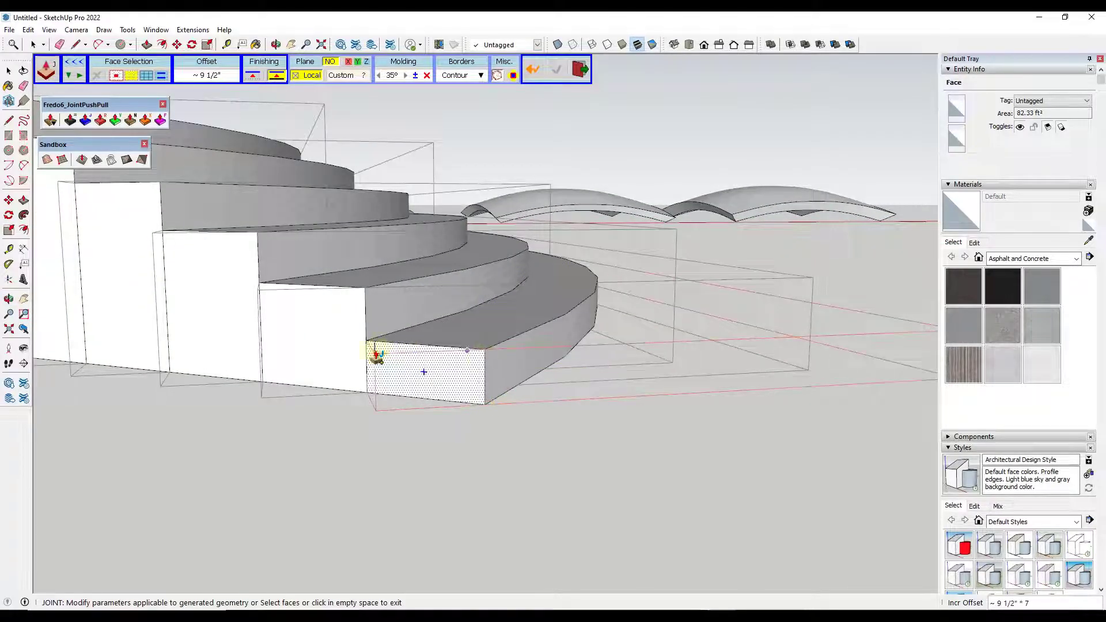
pyautogui.scroll(-4, 266, 254)
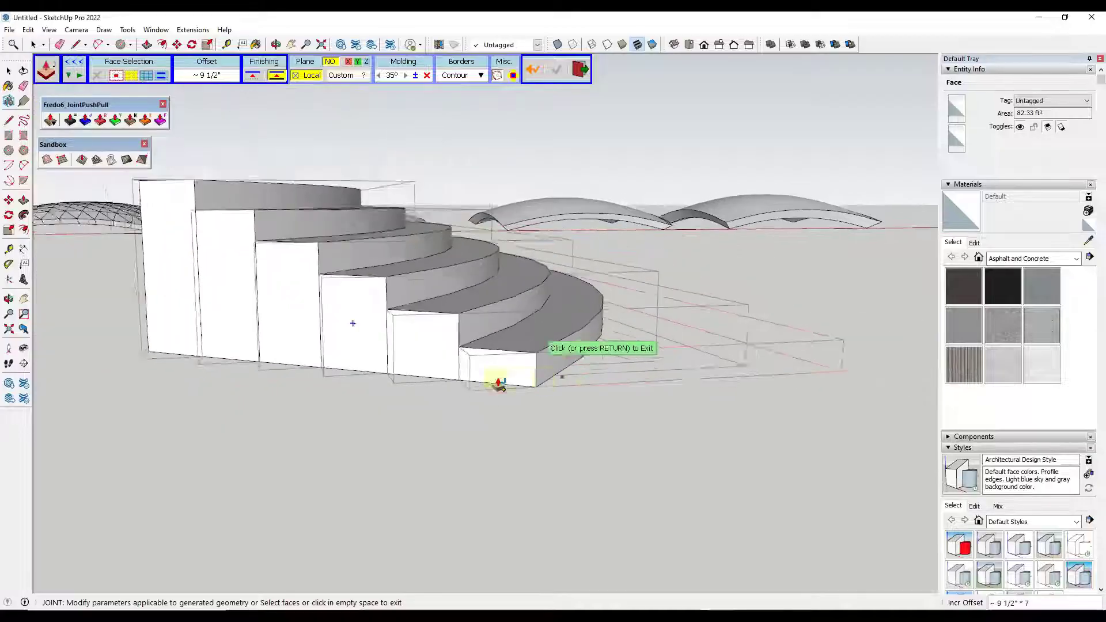
pyautogui.scroll(3, 453, 352)
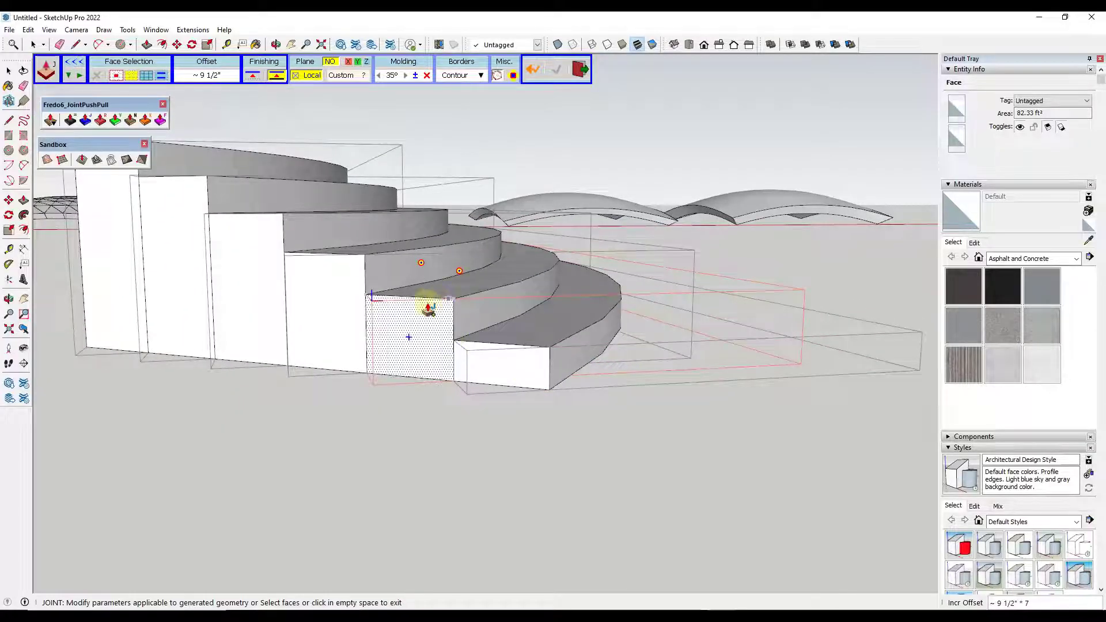
pyautogui.scroll(-2, 548, 346)
pyautogui.scroll(3, 400, 296)
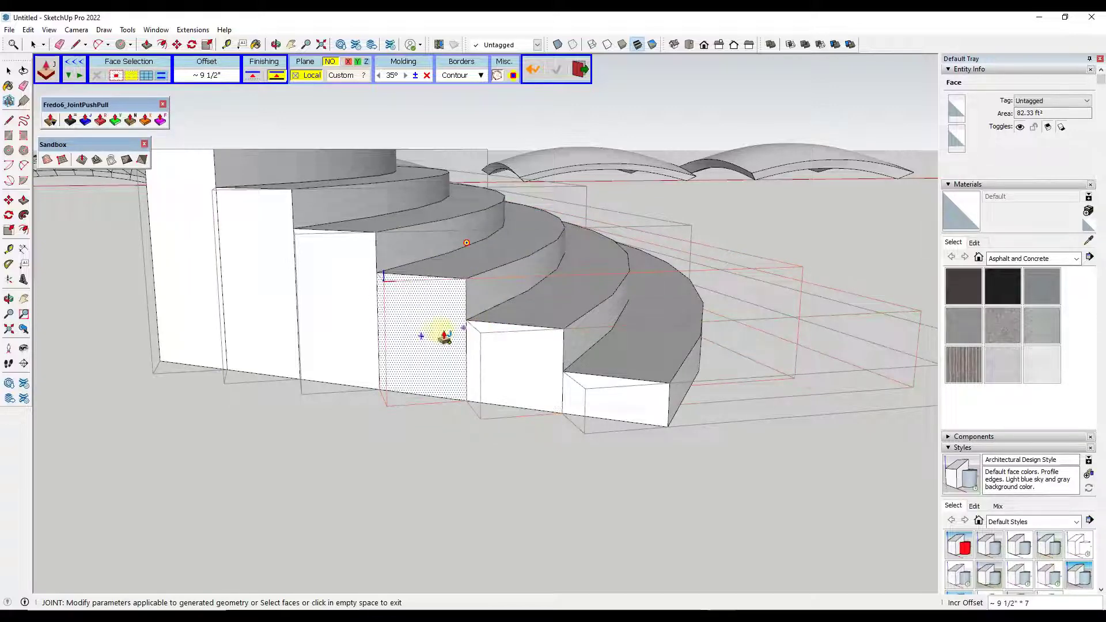
pyautogui.scroll(-3, 451, 311)
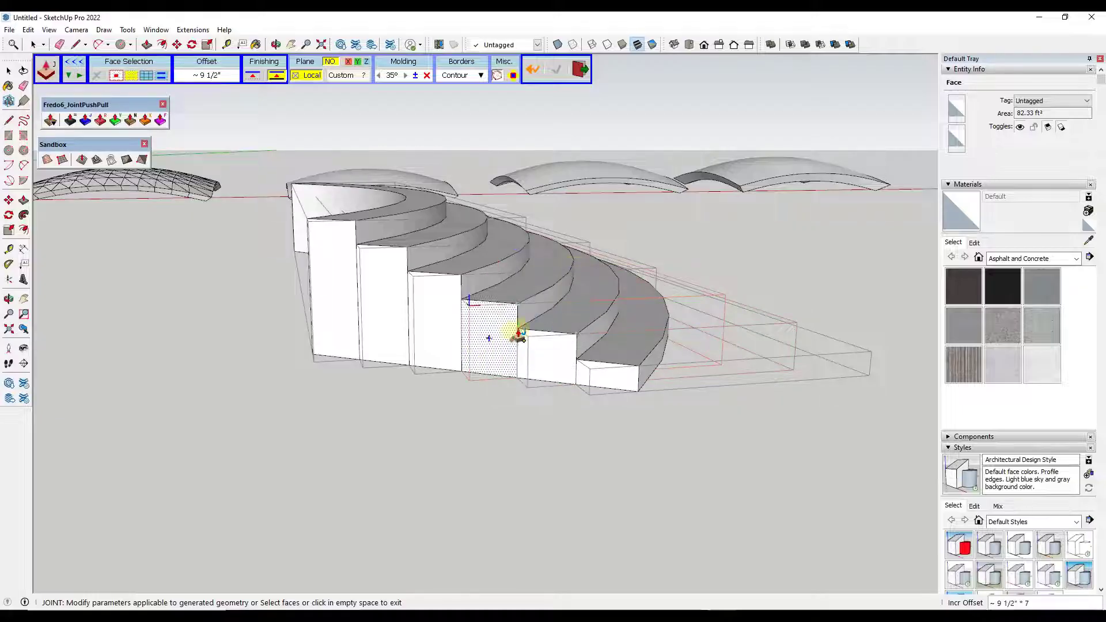
pyautogui.moveTo(361, 306); pyautogui.dragTo(649, 279, button='middle')
pyautogui.scroll(2, 654, 274)
pyautogui.scroll(-3, 657, 268)
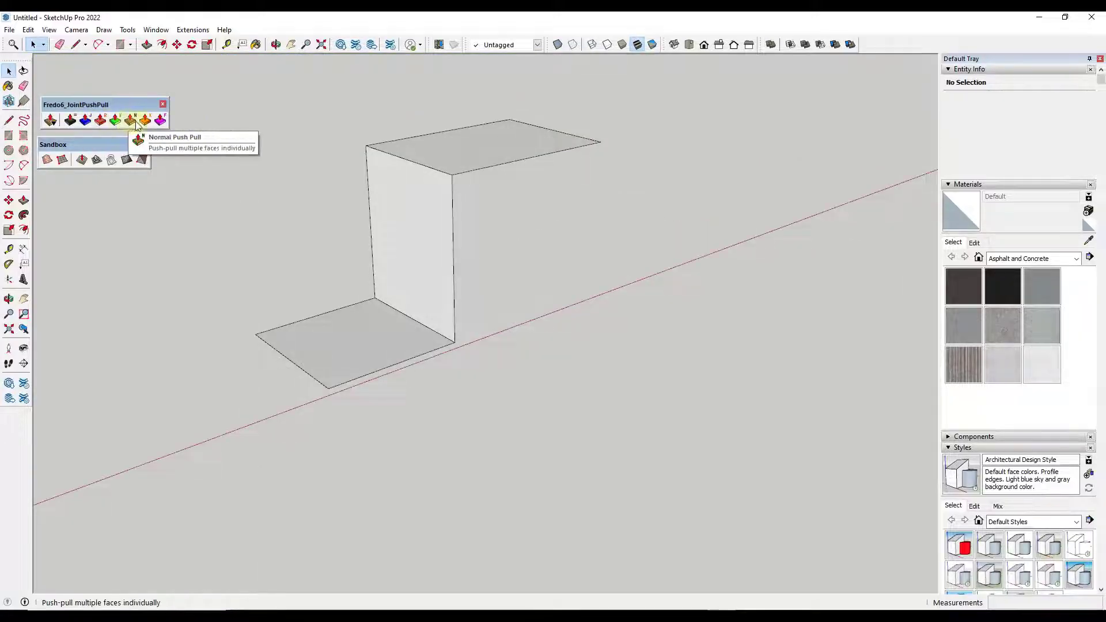
# Thicken all three connected faces of the Z-shaped surface by about 9 11/16" with Round Push Pull.
pyautogui.click(100, 121)
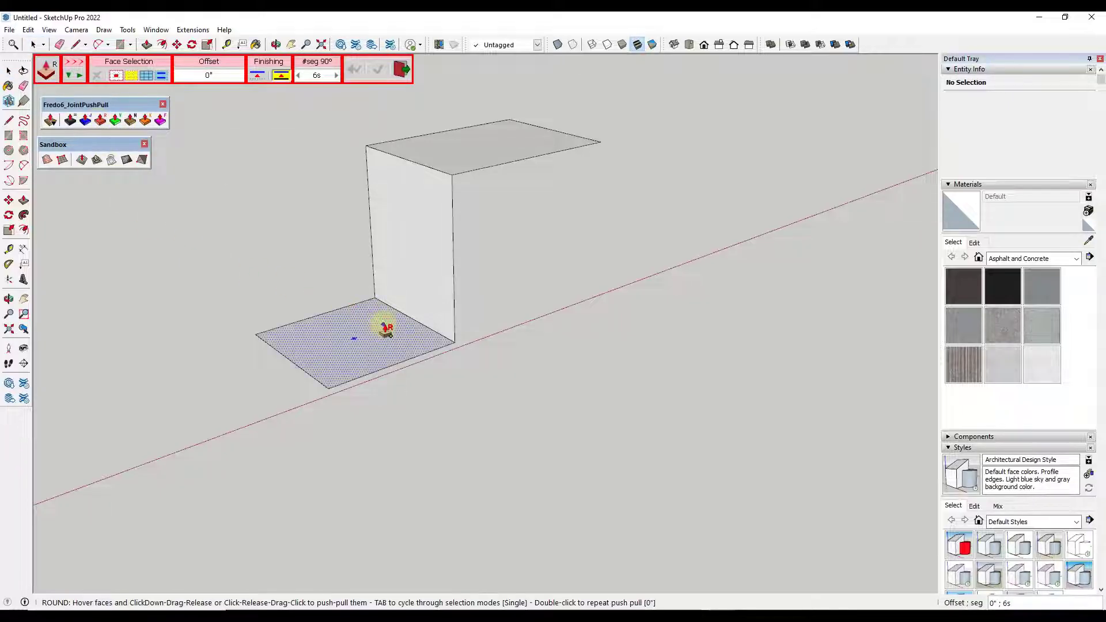
pyautogui.press('space')
pyautogui.keyDown('ctrl'); pyautogui.click(415, 231); pyautogui.keyUp('ctrl')
pyautogui.keyDown('ctrl'); pyautogui.click(439, 156); pyautogui.keyUp('ctrl')
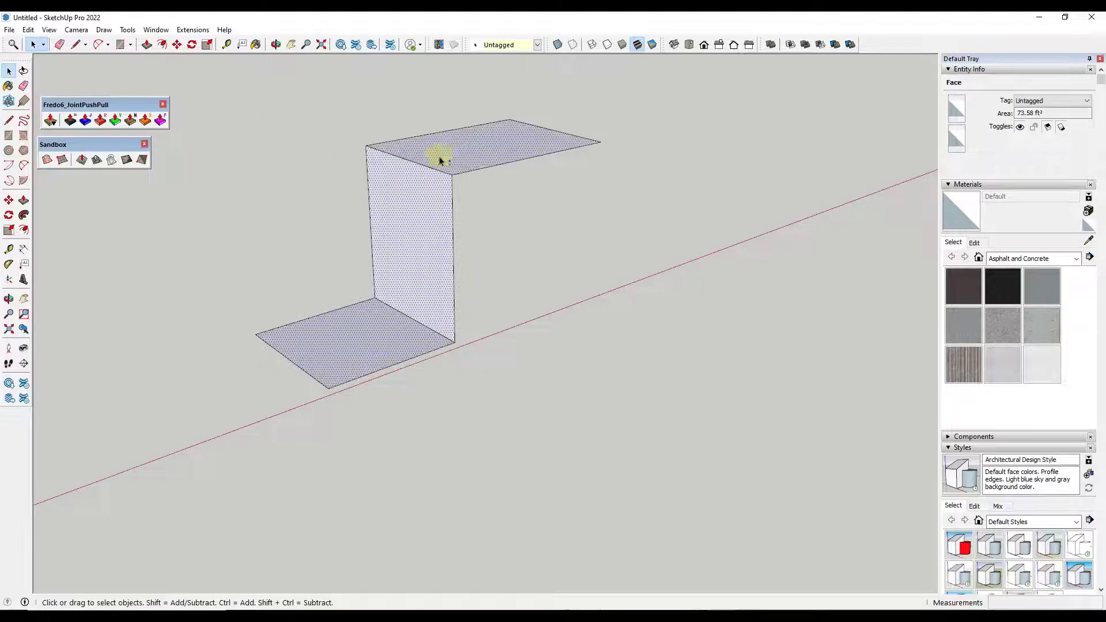
pyautogui.click(100, 120)
pyautogui.click(410, 190)
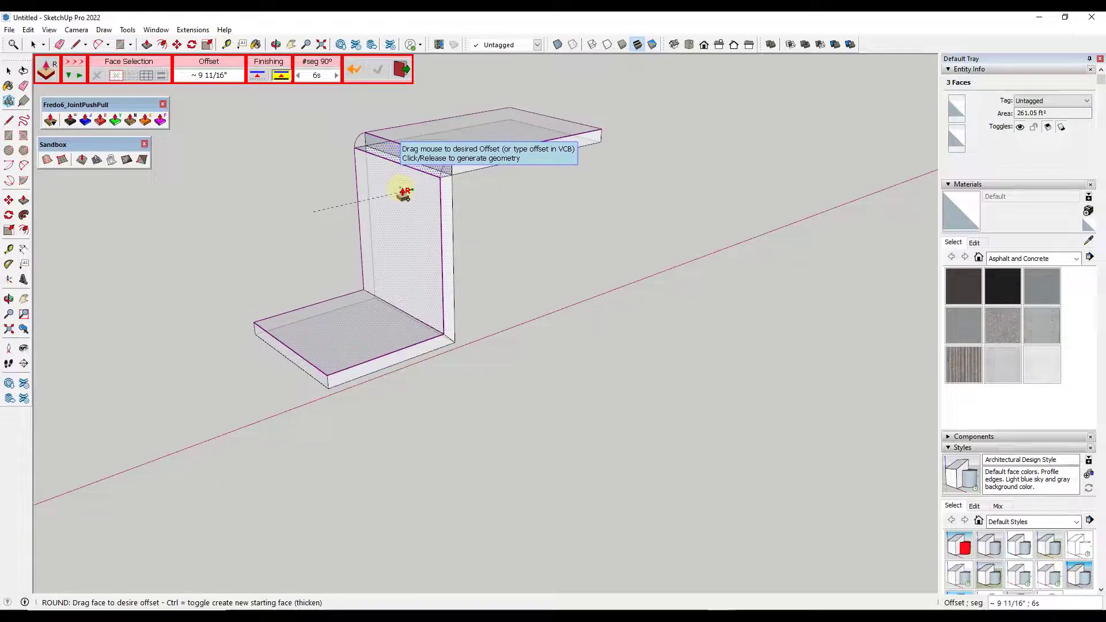
pyautogui.click(403, 193)
pyautogui.moveTo(511, 254); pyautogui.dragTo(432, 210, button='middle')
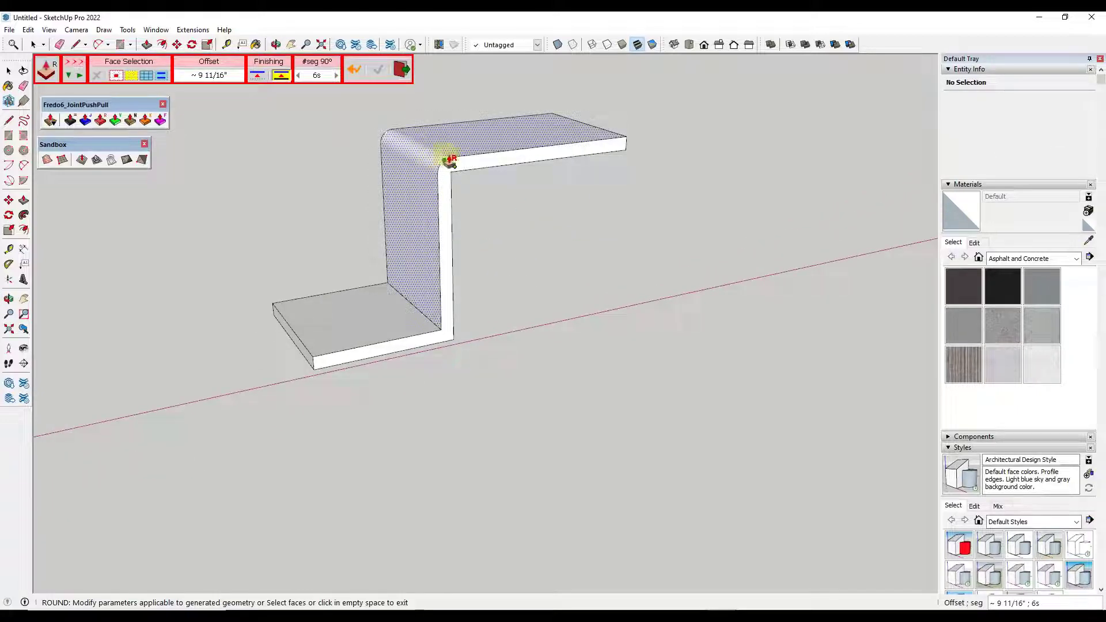
# Undo the rounded thickening and offset the same three faces by about 8 9/16".
pyautogui.hotkey('ctrl', 'z')
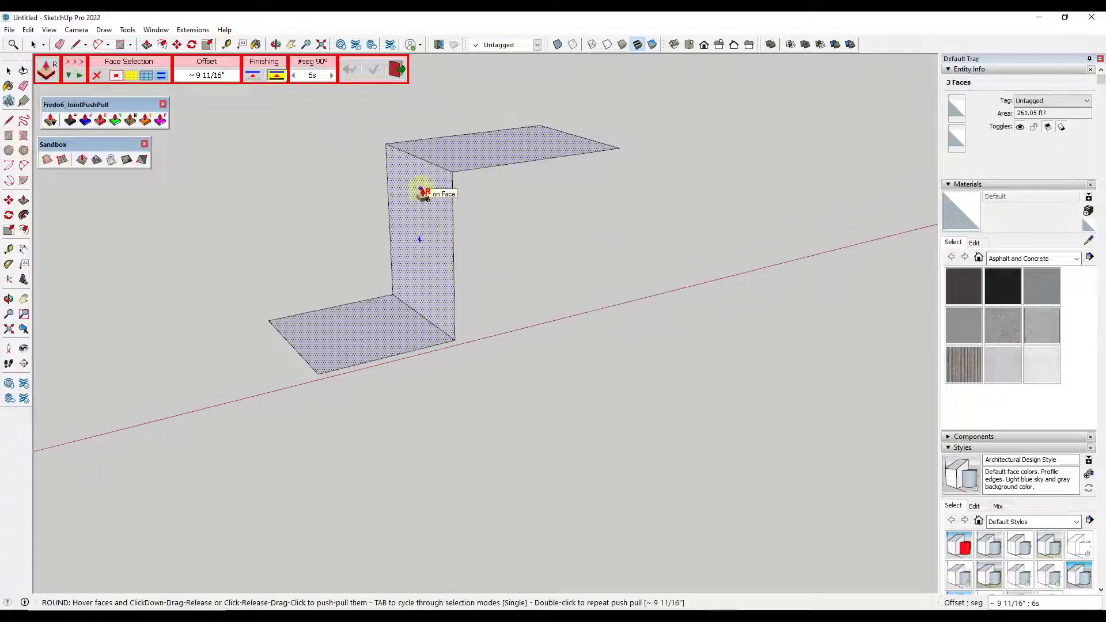
pyautogui.click(423, 192)
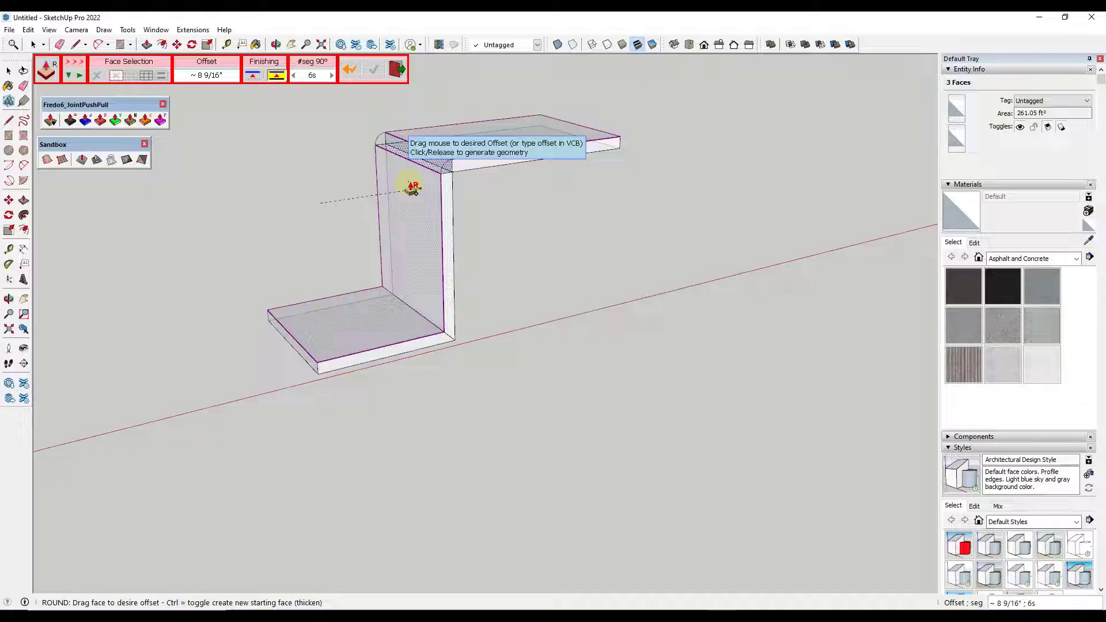
pyautogui.click(413, 189)
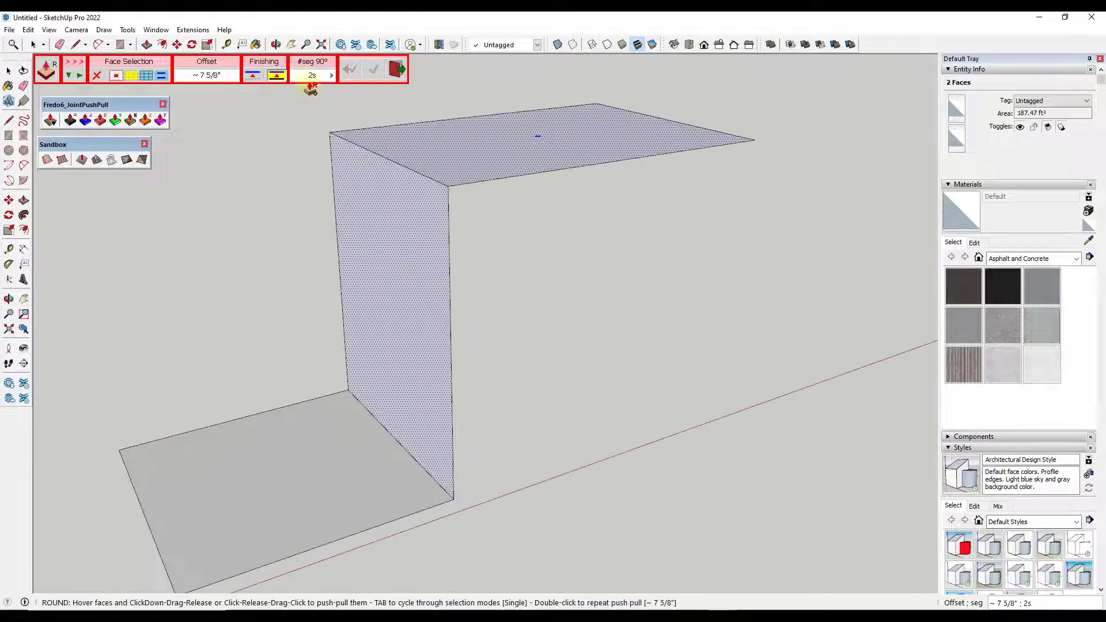
# Thicken the selected vertical and upper faces by about 5 9/16" with Round Push Pull, using two rounding segments.
pyautogui.moveTo(391, 203); pyautogui.dragTo(378, 190)
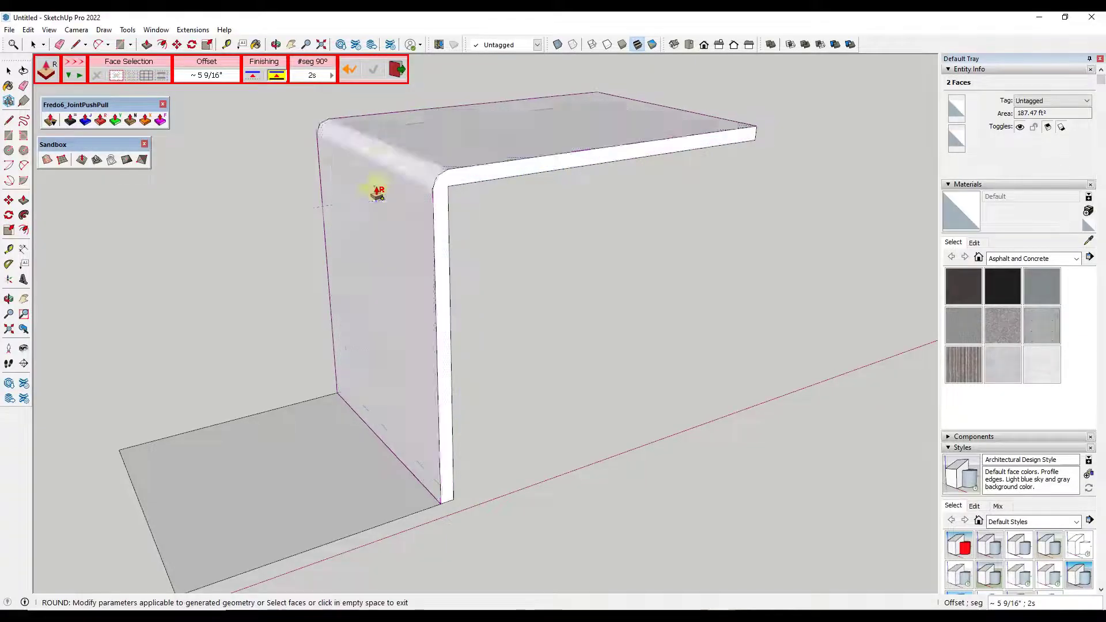
pyautogui.scroll(3, 422, 180)
pyautogui.scroll(1, 421, 180)
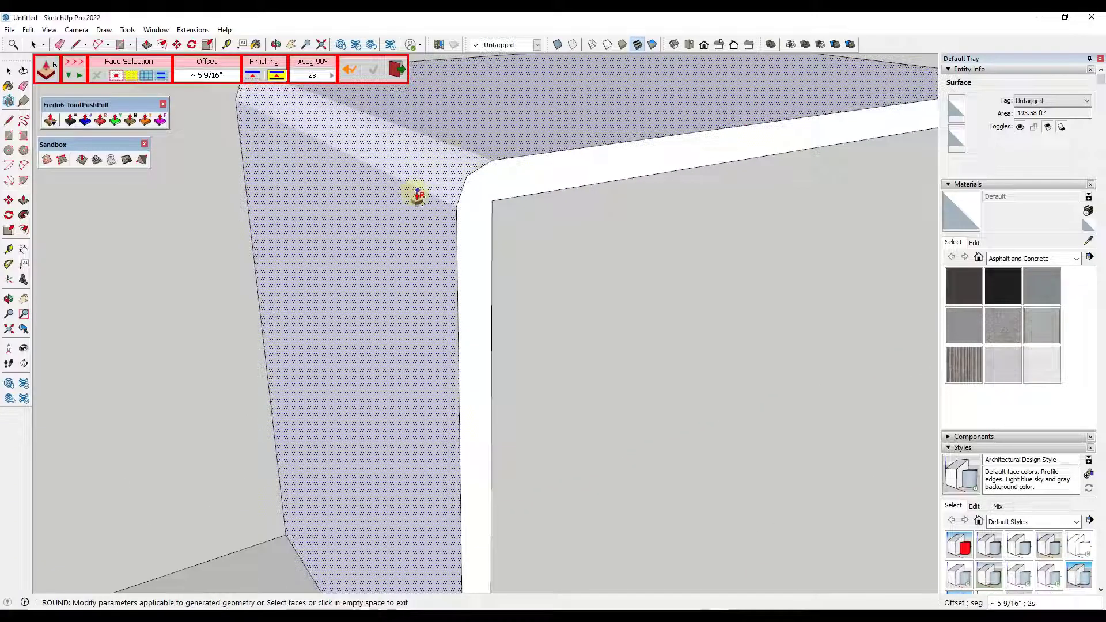
# Set the number of segments for the rounded corner to 6.
pyautogui.click(311, 77)
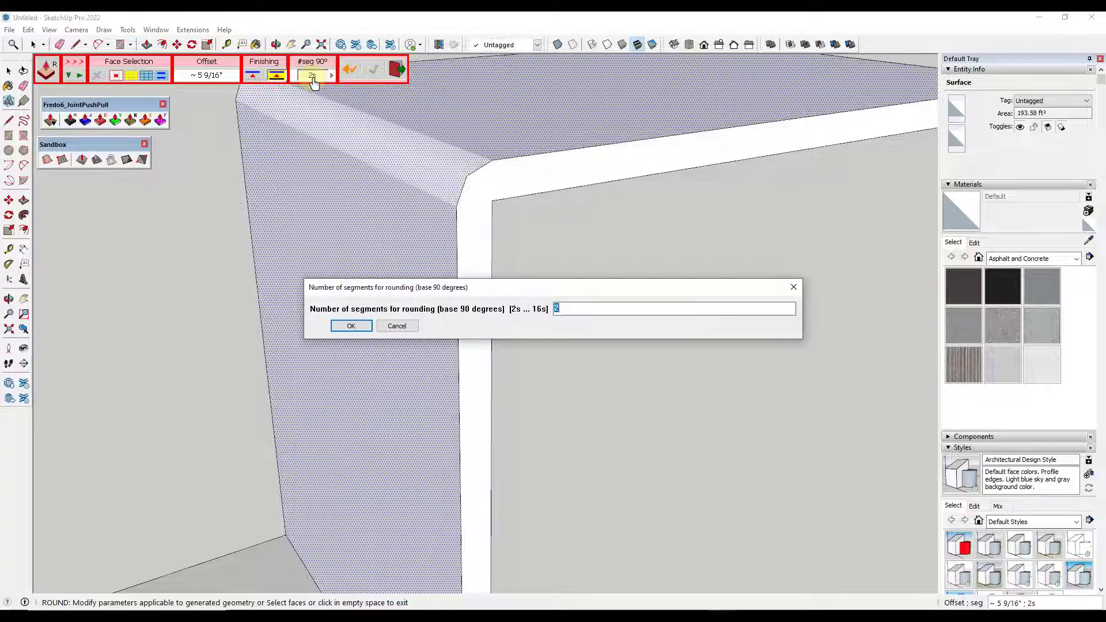
pyautogui.write('6')
pyautogui.press('Return')
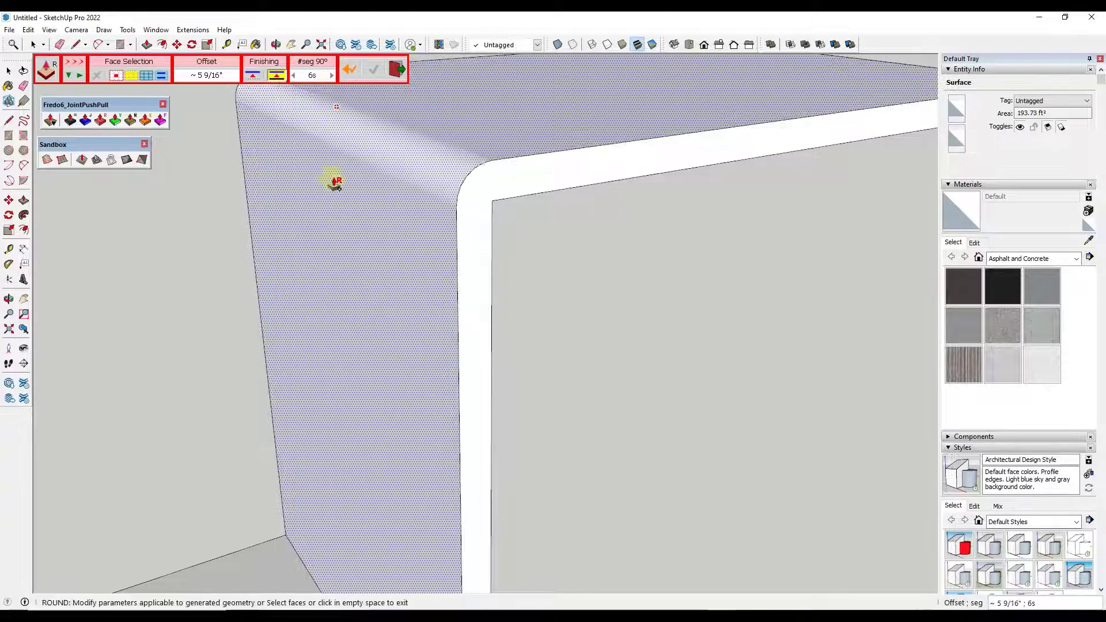
pyautogui.moveTo(487, 275); pyautogui.dragTo(307, 121, button='middle')
pyautogui.scroll(-5, 424, 353)
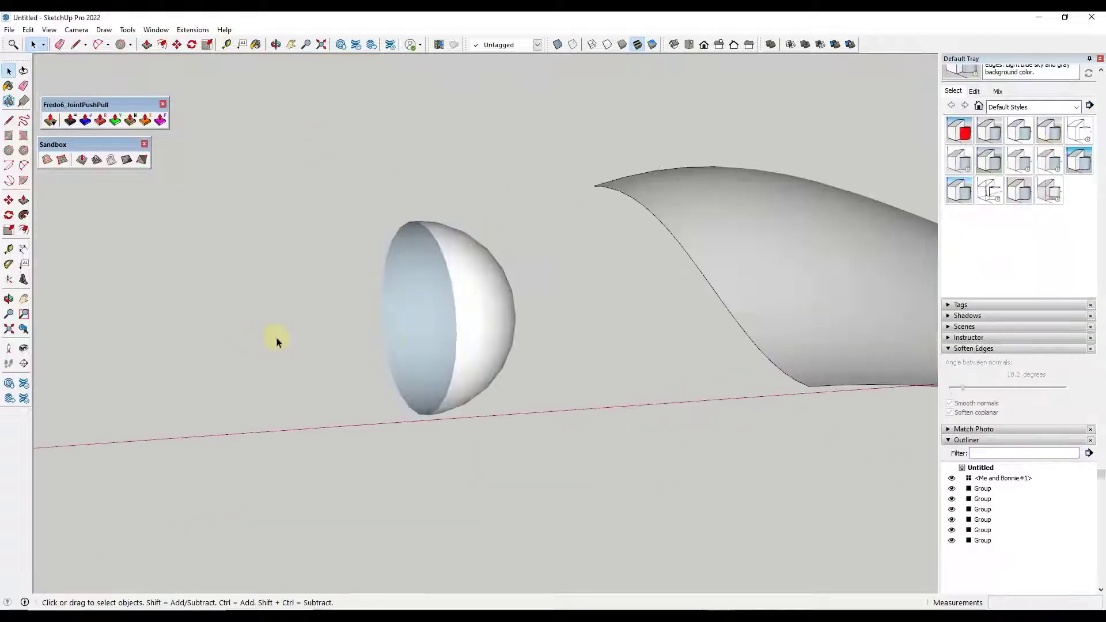
# Extrude the hemisphere about 7' 4 3/8" along the red axis with Vector Push Pull.
pyautogui.click(114, 119)
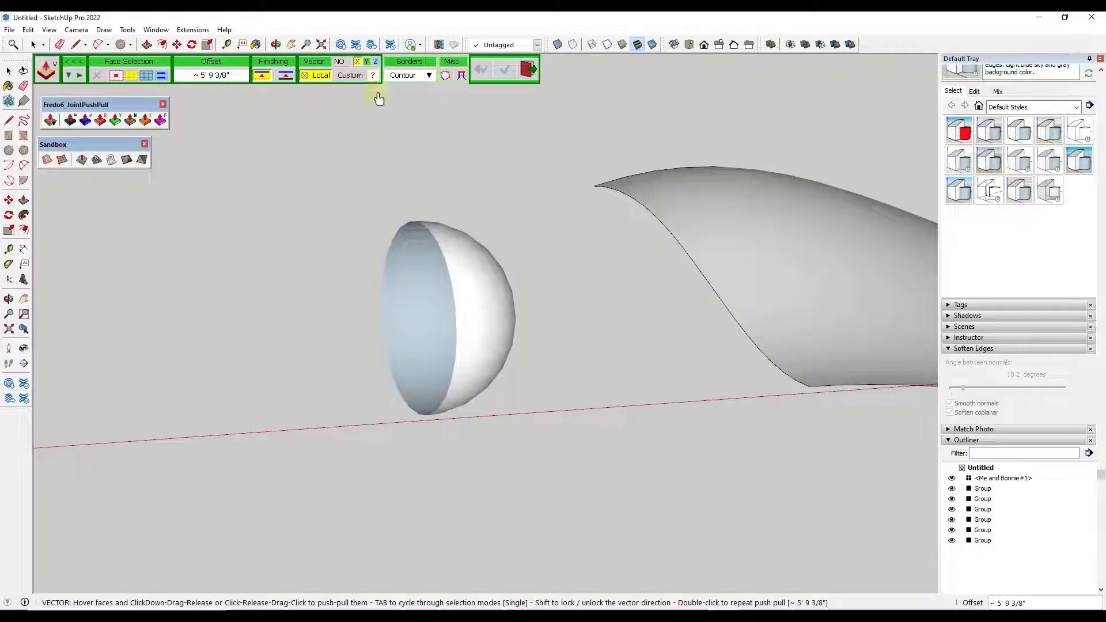
pyautogui.moveTo(484, 312); pyautogui.dragTo(587, 312)
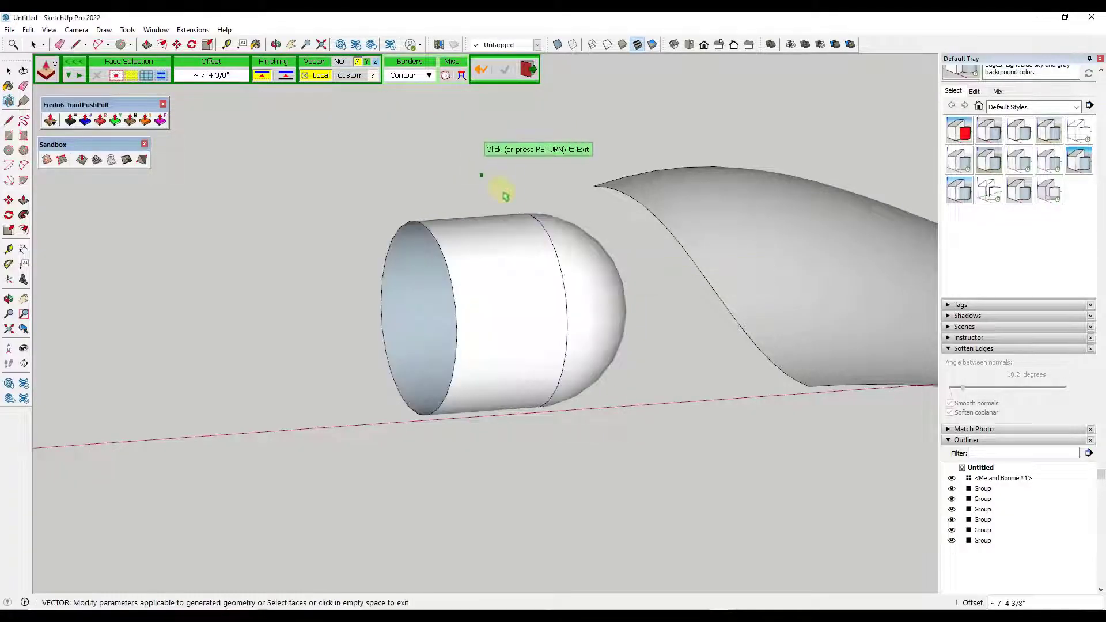
pyautogui.moveTo(492, 286); pyautogui.dragTo(369, 226, button='middle')
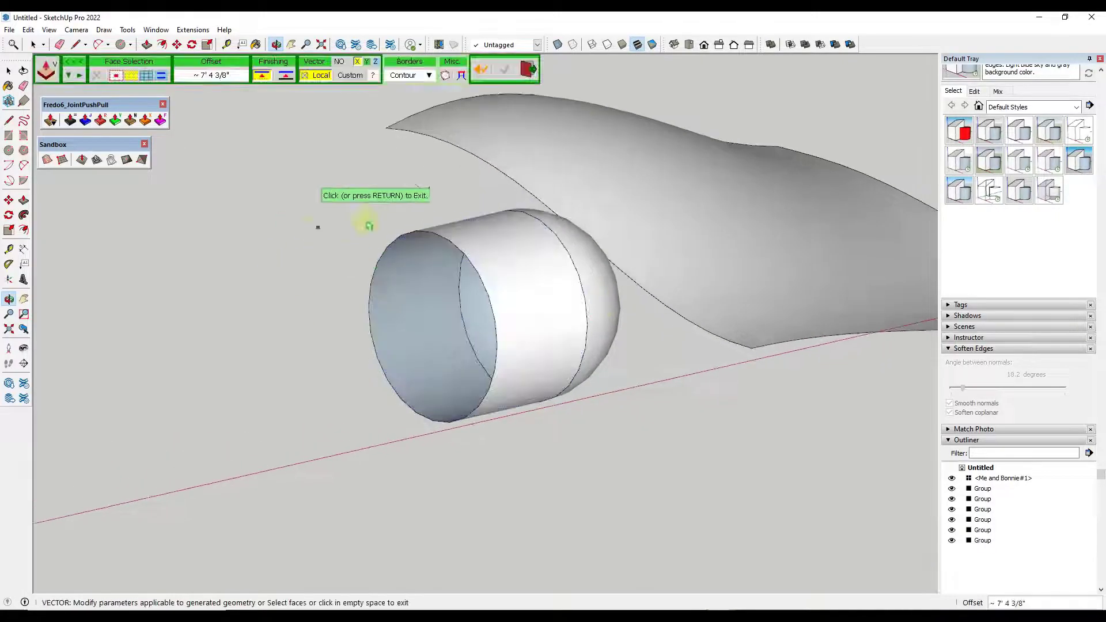
pyautogui.click(525, 375)
pyautogui.moveTo(635, 321); pyautogui.dragTo(412, 248, button='middle')
pyautogui.moveTo(494, 265); pyautogui.dragTo(437, 252, button='middle')
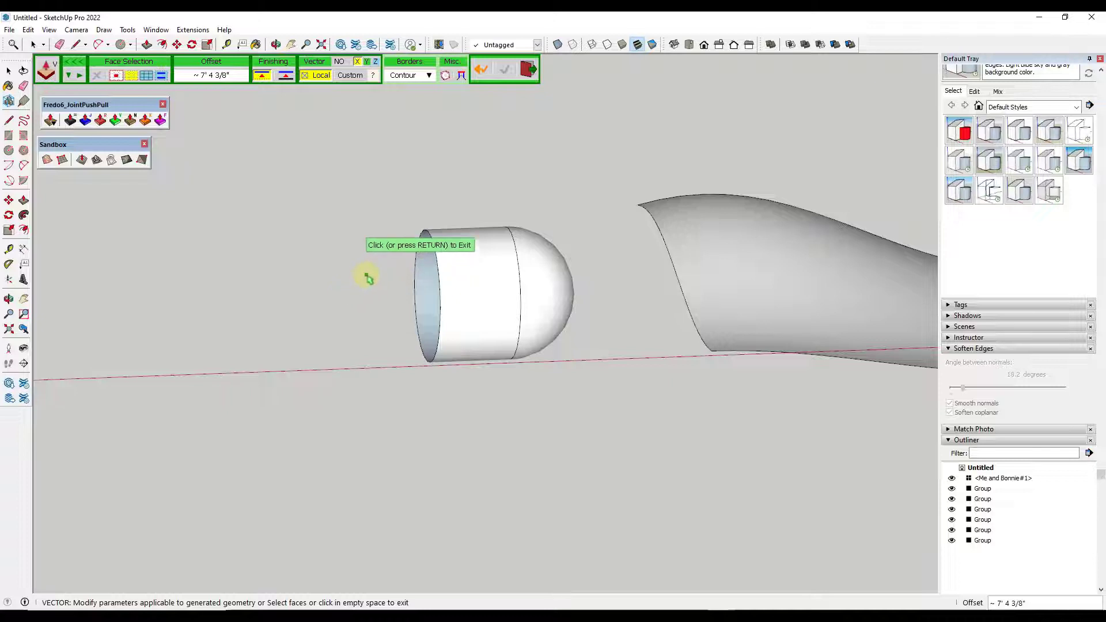
pyautogui.scroll(-3, 344, 279)
pyautogui.scroll(1, 576, 202)
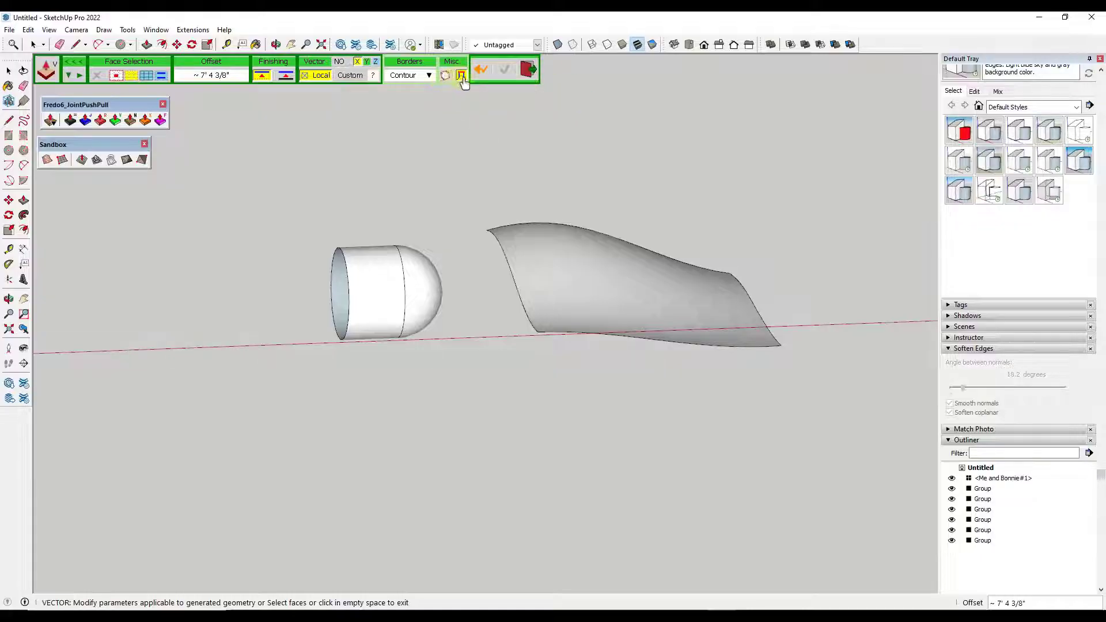
# Extrude the wavy surface about 13' 10 3/16" downward with Vector Push Pull, locking the vector to the Z axis.
pyautogui.click(76, 70)
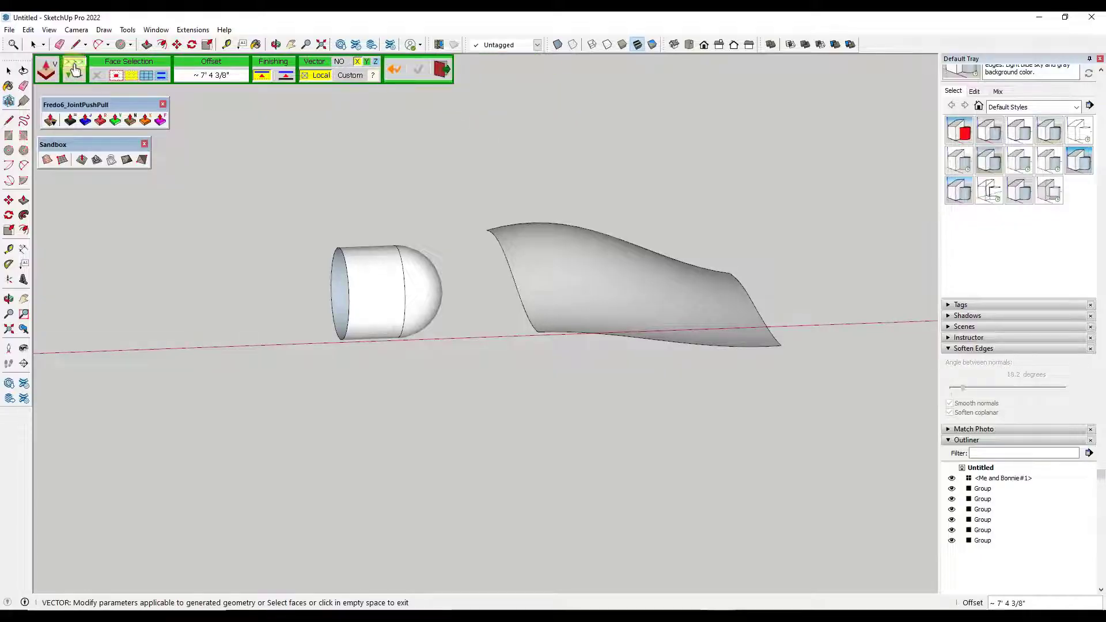
pyautogui.click(75, 69)
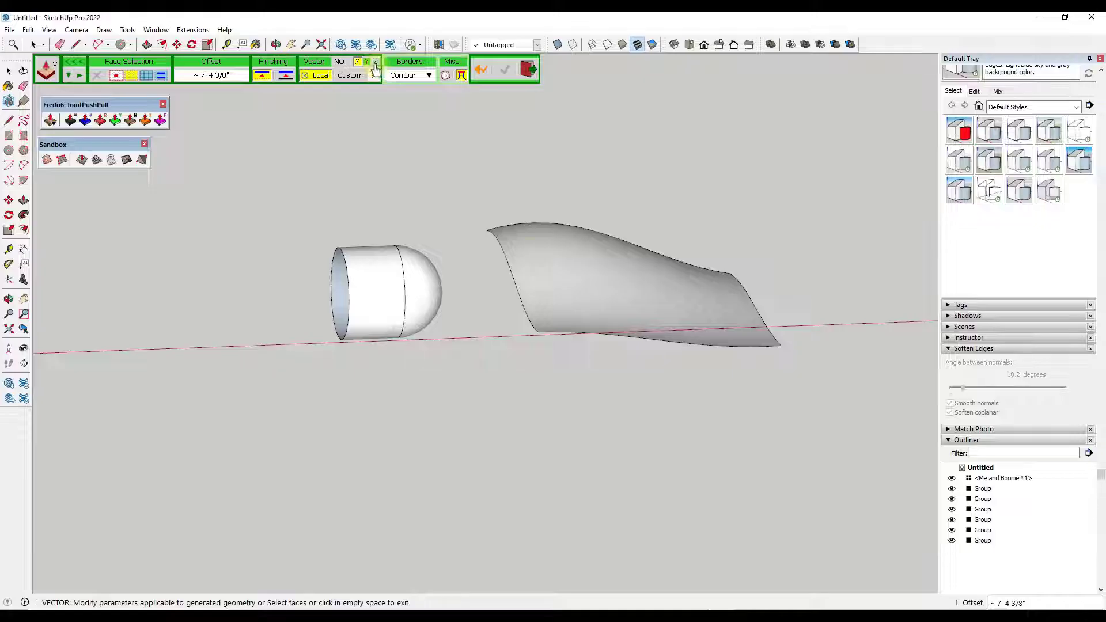
pyautogui.moveTo(585, 294); pyautogui.dragTo(421, 81)
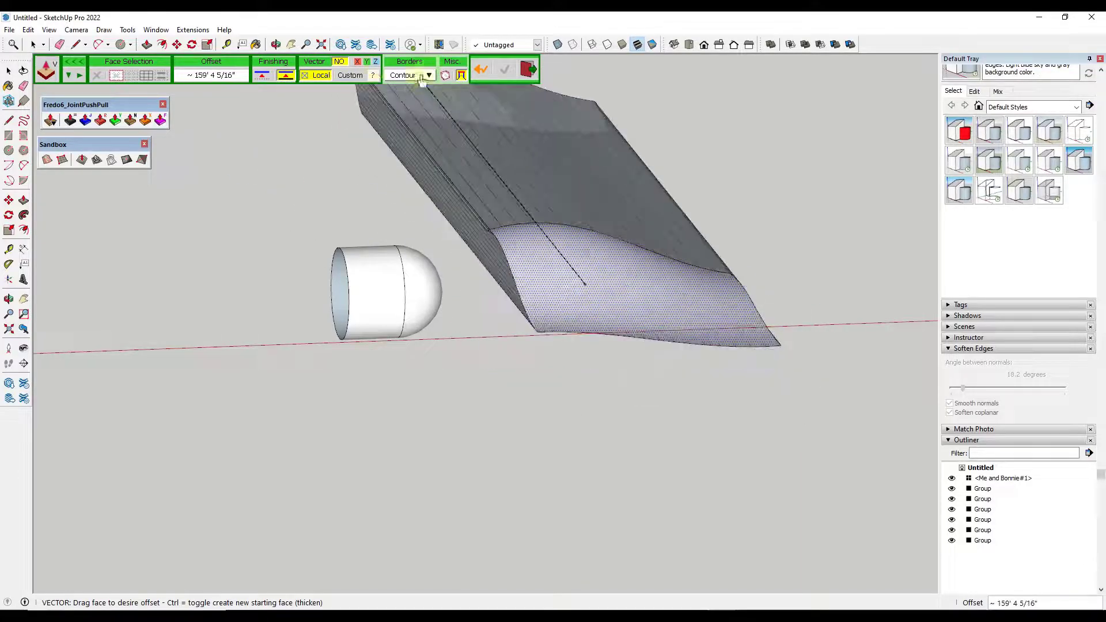
pyautogui.click(375, 62)
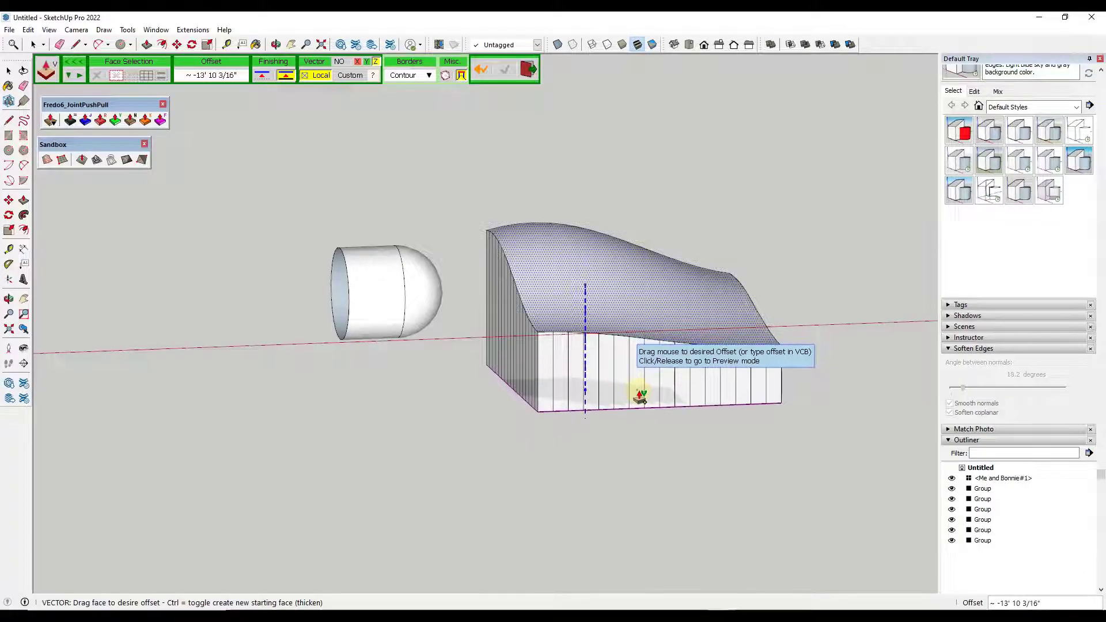
pyautogui.moveTo(641, 397); pyautogui.dragTo(781, 334, button='middle')
pyautogui.moveTo(648, 424); pyautogui.dragTo(591, 319, button='middle')
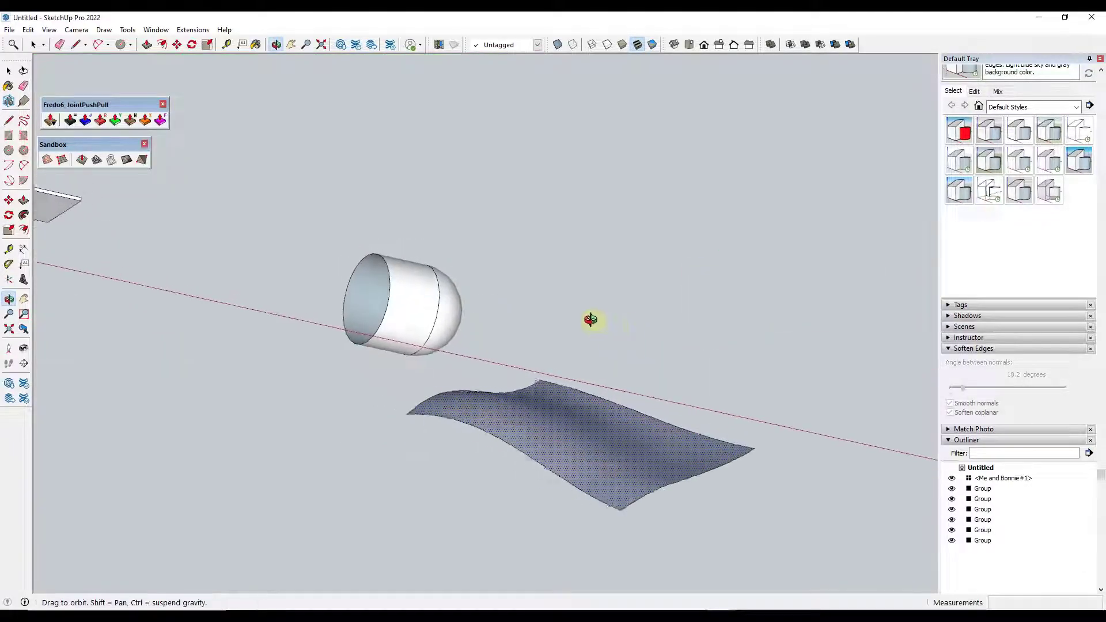
pyautogui.click(756, 326)
pyautogui.moveTo(755, 326); pyautogui.dragTo(371, 321, button='middle')
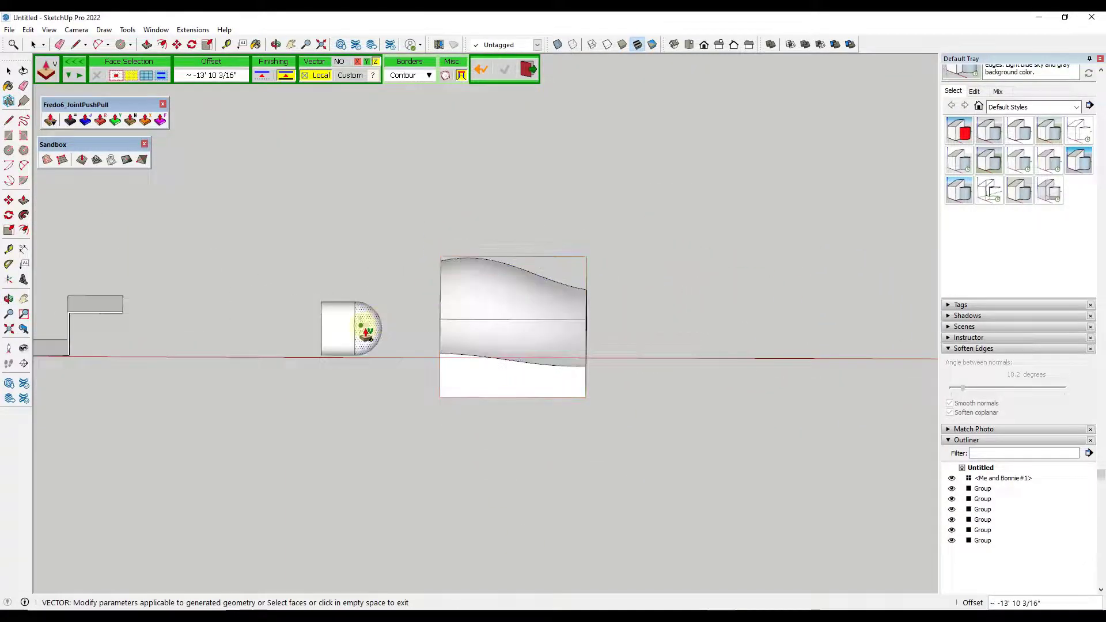
# Copy the hemisphere along the red axis to the empty space beyond the extruded wavy surface.
pyautogui.press('space')
pyautogui.press('m')
pyautogui.click(367, 331)
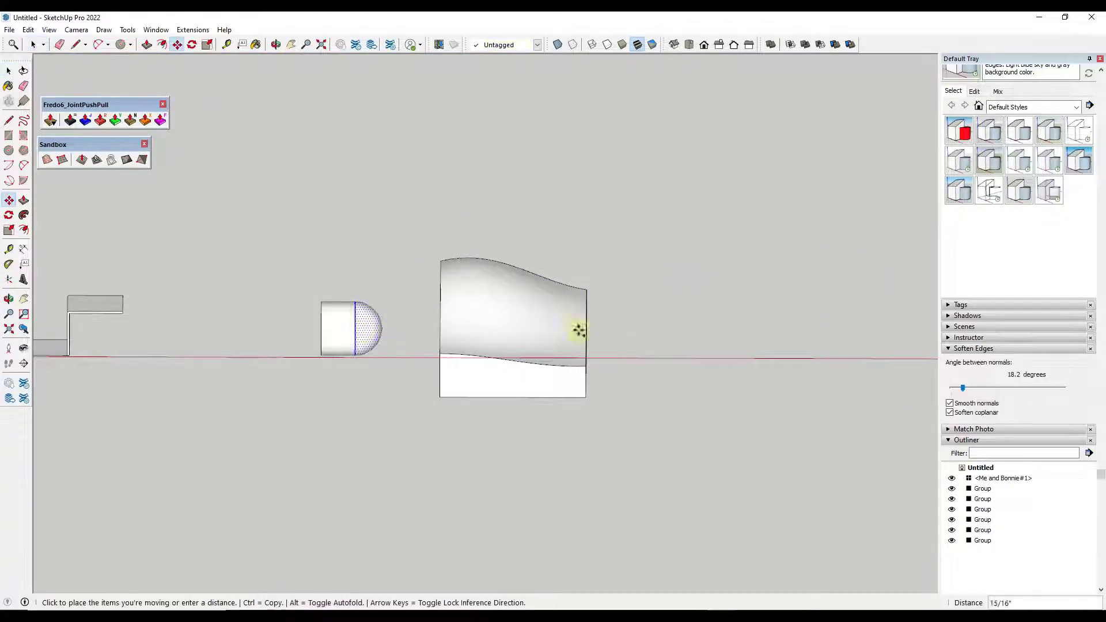
pyautogui.press('ctrl')
pyautogui.click(778, 328)
pyautogui.scroll(4, 850, 309)
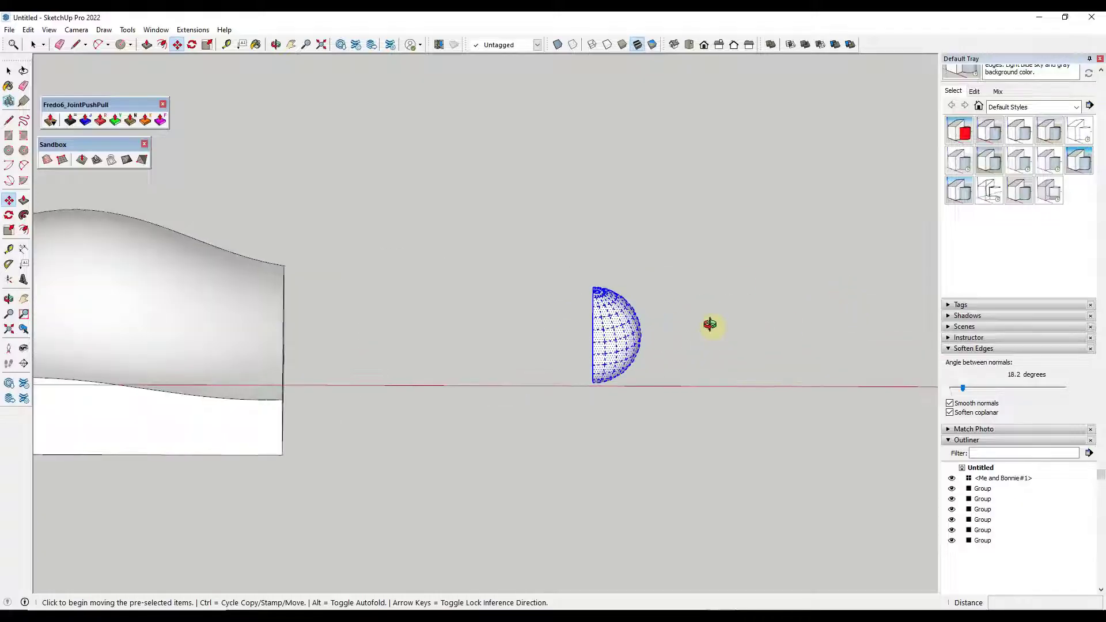
# Extrude the copied hemisphere about 17' 7/8" along the red axis with Vector Push Pull.
pyautogui.moveTo(709, 327); pyautogui.dragTo(767, 314, button='middle')
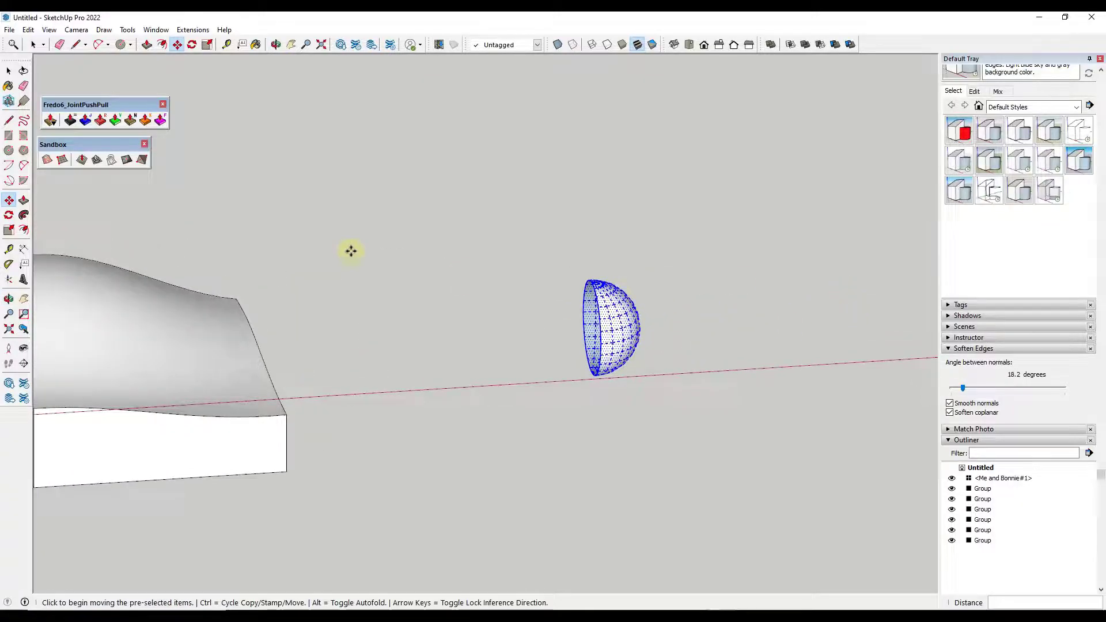
pyautogui.click(130, 119)
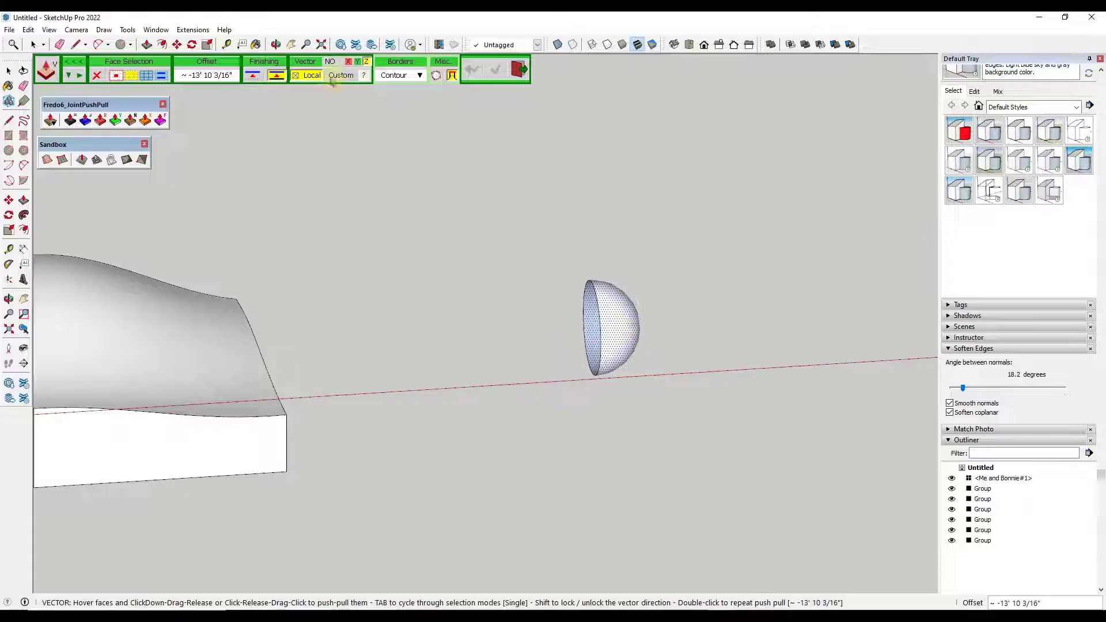
pyautogui.moveTo(631, 326); pyautogui.dragTo(785, 334)
pyautogui.moveTo(786, 334); pyautogui.dragTo(672, 314, button='middle')
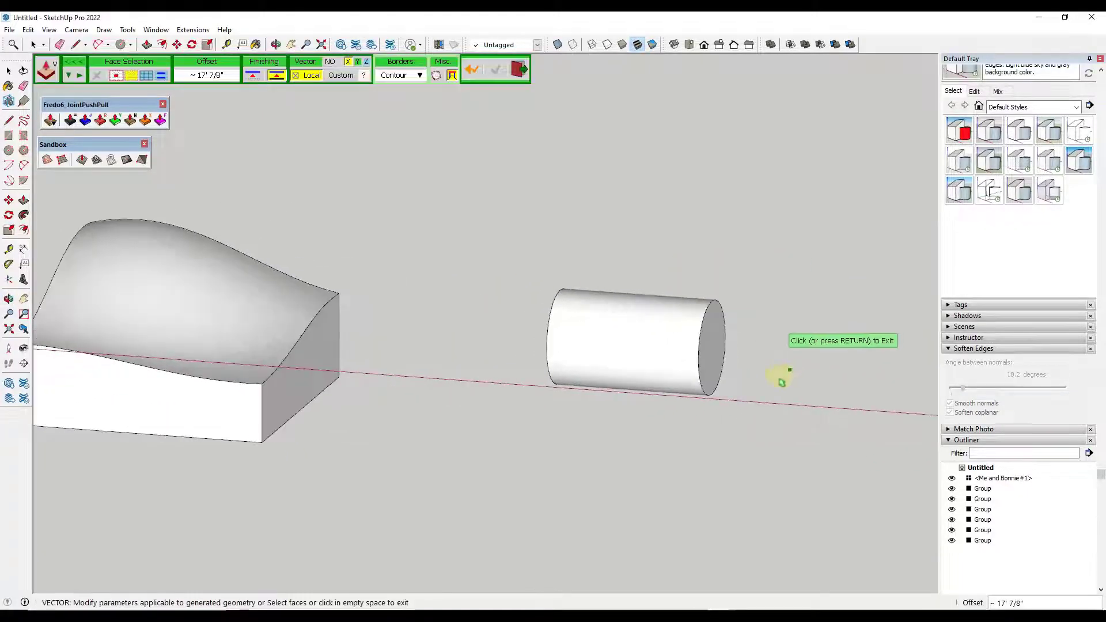
pyautogui.moveTo(780, 375); pyautogui.dragTo(565, 345, button='middle')
pyautogui.press('space')
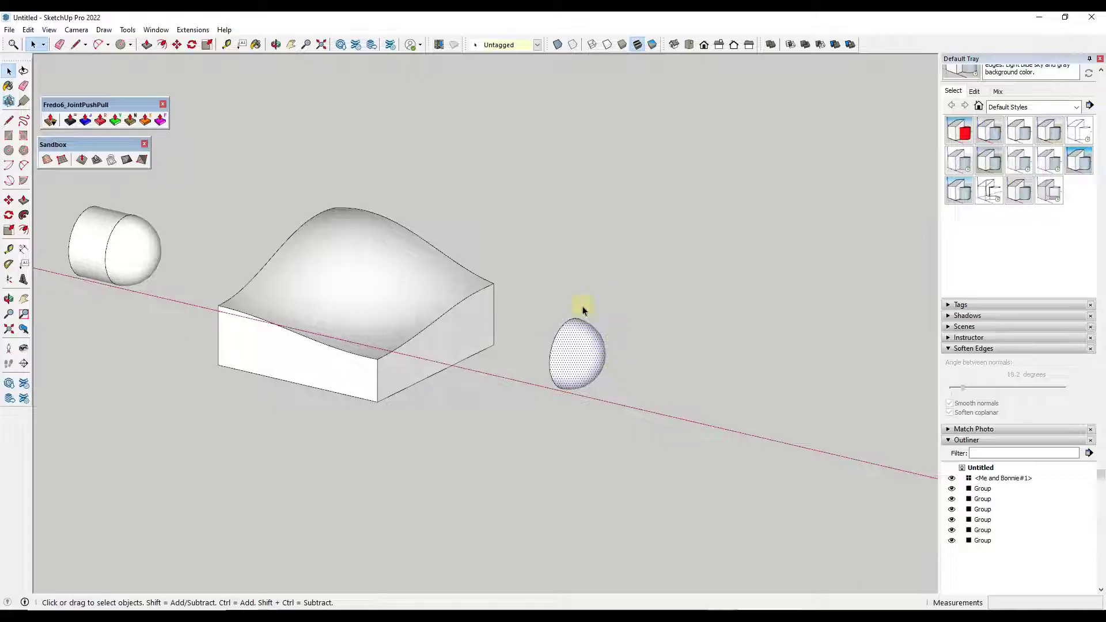
# Extrude one half of the copied hemisphere's surface about 5' 11 13/16" along the green axis with Vector Push Pull.
pyautogui.press('q')
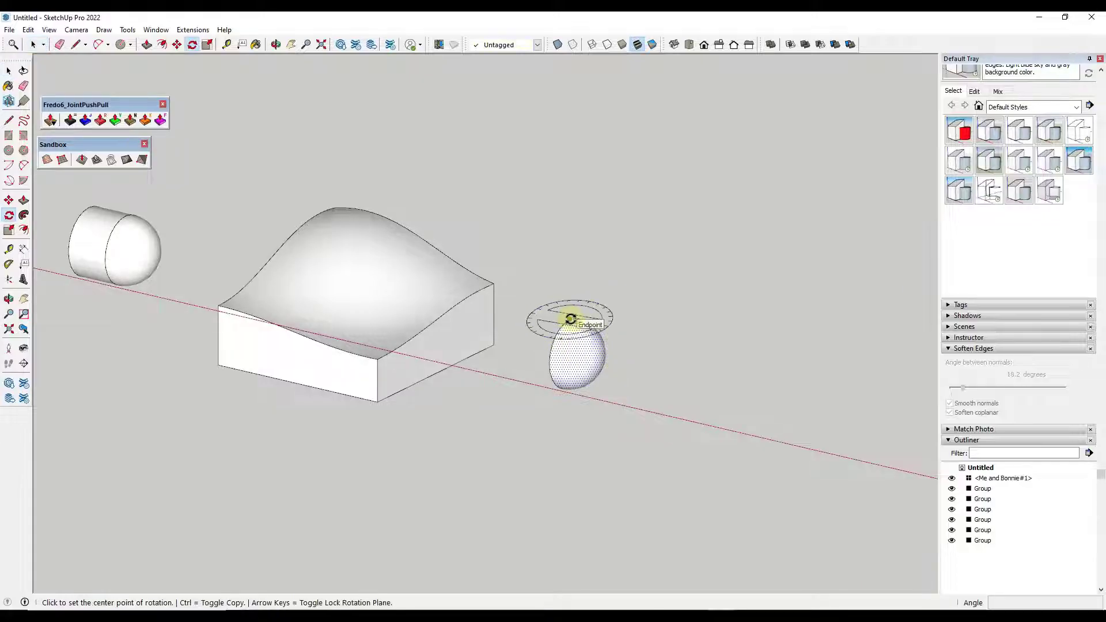
pyautogui.press('space')
pyautogui.scroll(5, 572, 316)
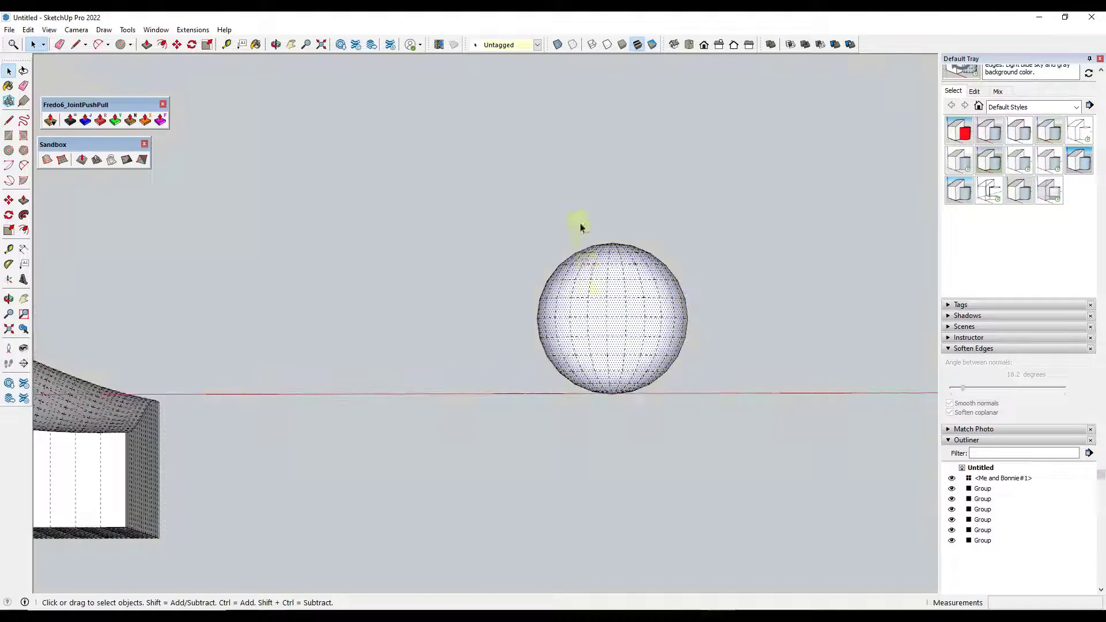
pyautogui.scroll(2, 607, 315)
pyautogui.moveTo(607, 316); pyautogui.dragTo(634, 334, button='middle')
pyautogui.click(612, 455)
pyautogui.click(113, 121)
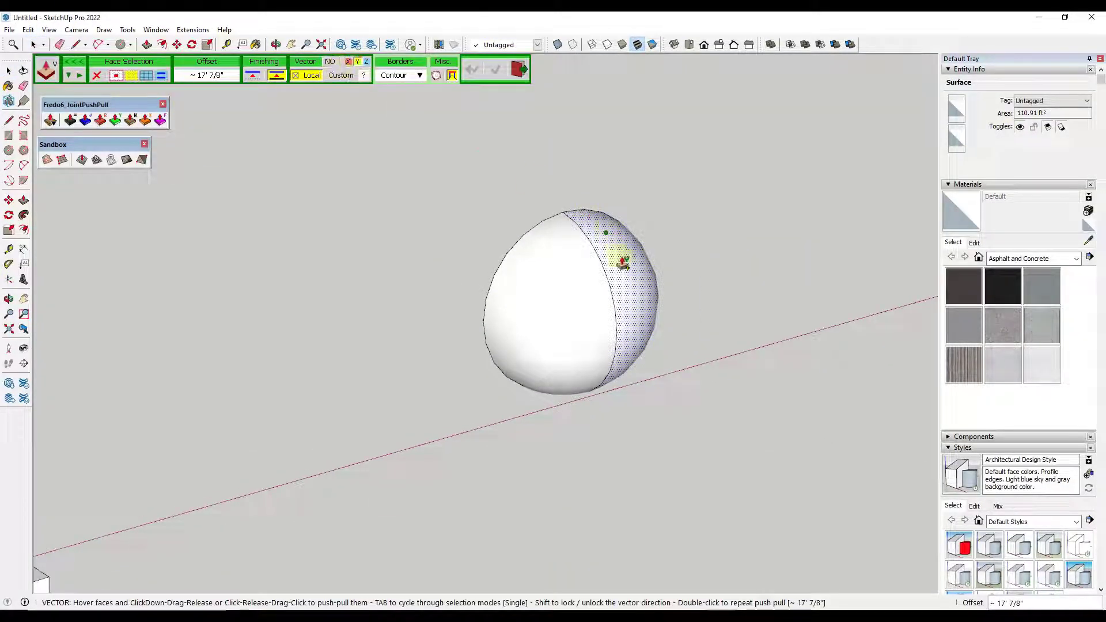
pyautogui.moveTo(624, 263); pyautogui.dragTo(718, 326)
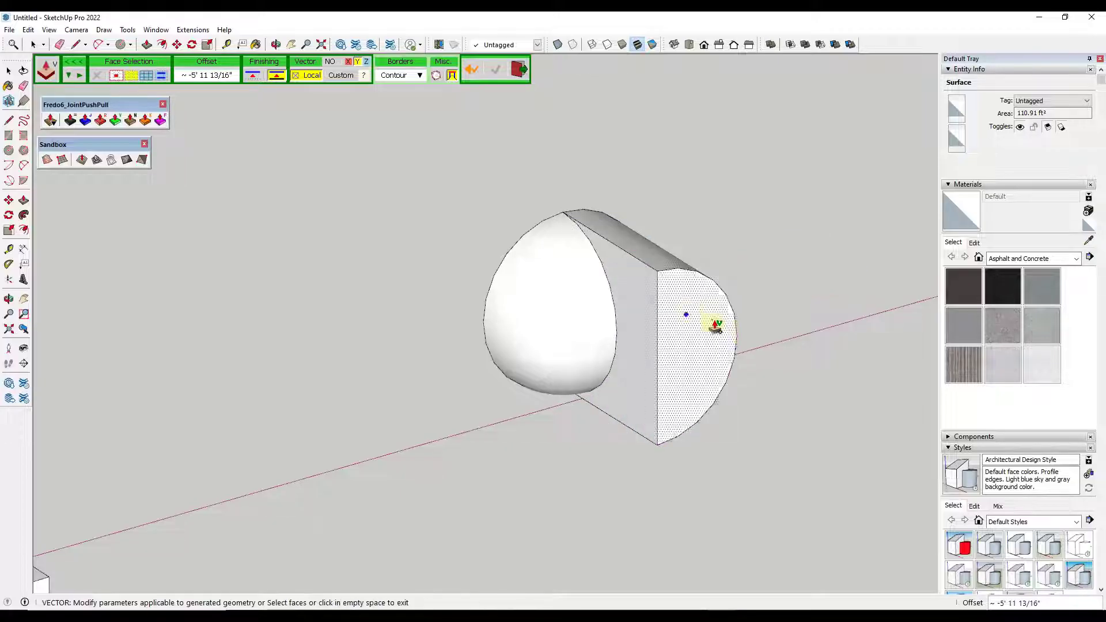
pyautogui.press('Escape')
pyautogui.moveTo(717, 326); pyautogui.dragTo(536, 211, button='middle')
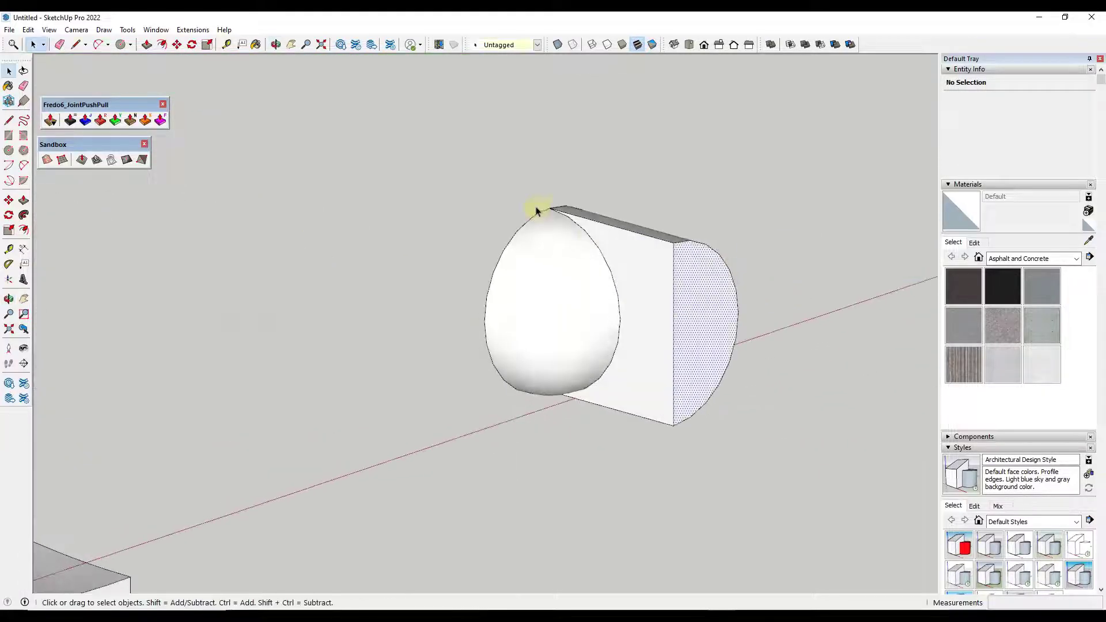
pyautogui.click(628, 326)
pyautogui.click(588, 317)
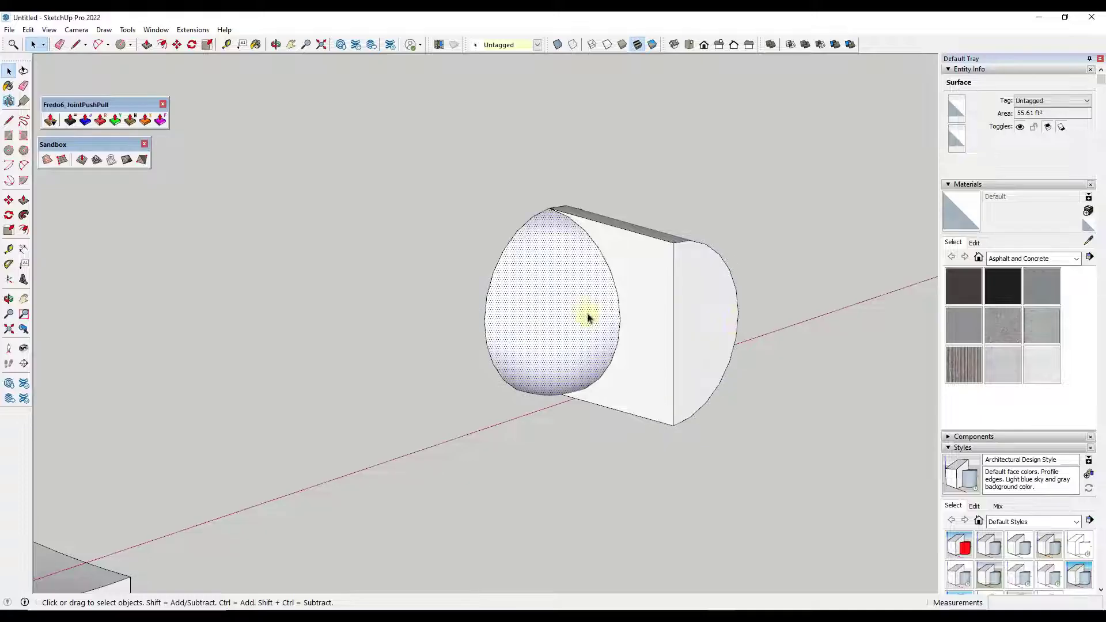
# Activate Normal Push Pull and show hidden geometry to examine the individual faces of the large dome.
pyautogui.moveTo(732, 312); pyautogui.dragTo(659, 279, button='middle')
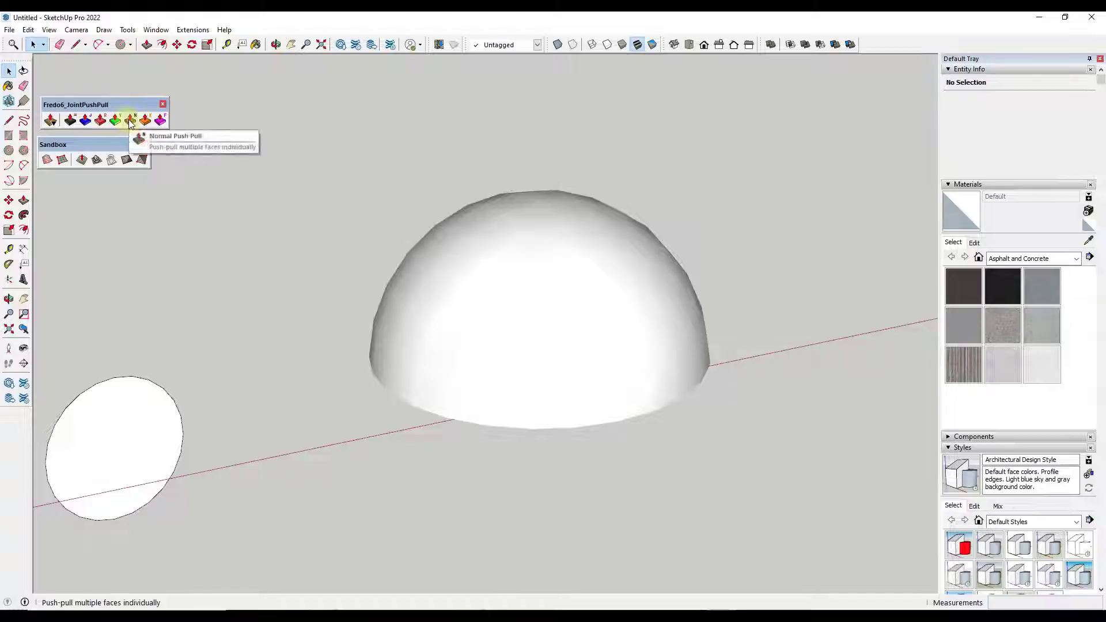
pyautogui.click(131, 122)
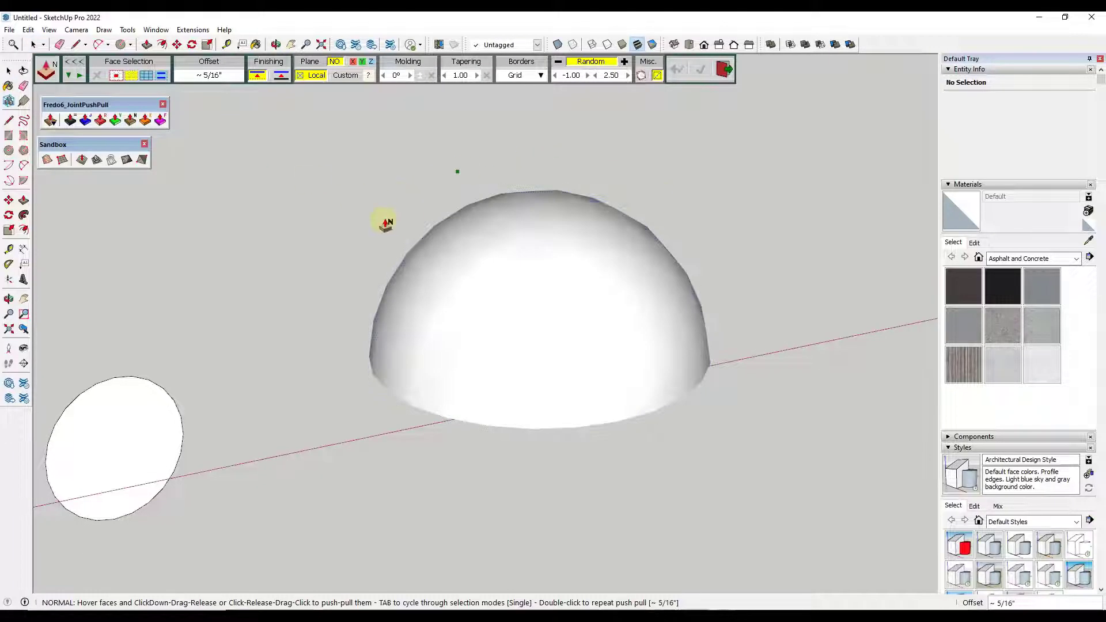
pyautogui.moveTo(581, 267); pyautogui.dragTo(622, 295, button='middle')
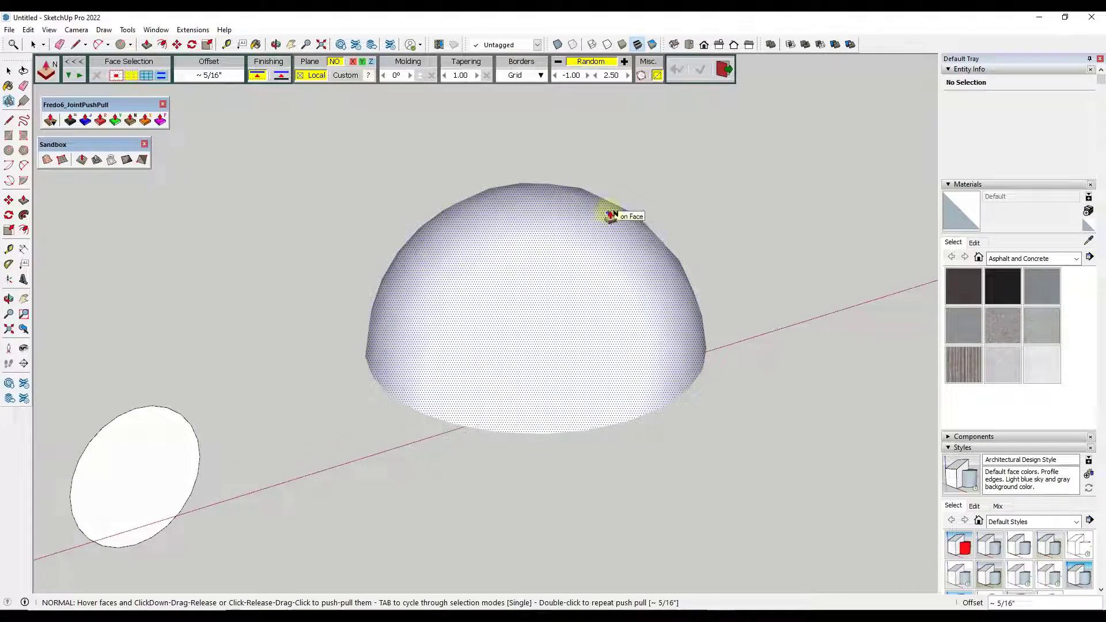
pyautogui.click(67, 31)
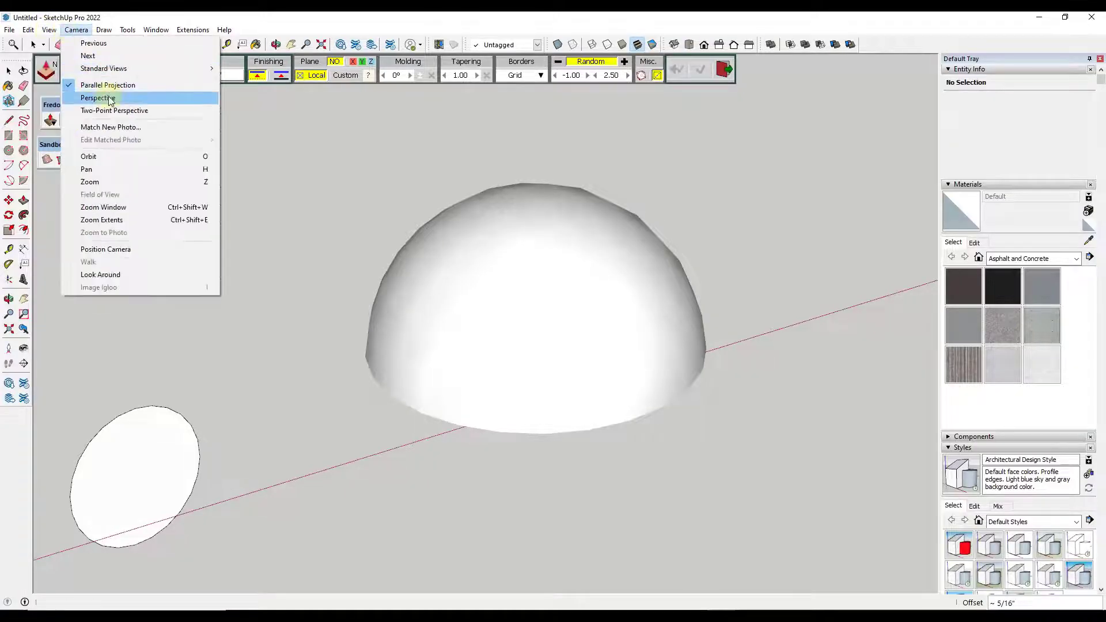
pyautogui.moveTo(49, 33)
pyautogui.click(74, 70)
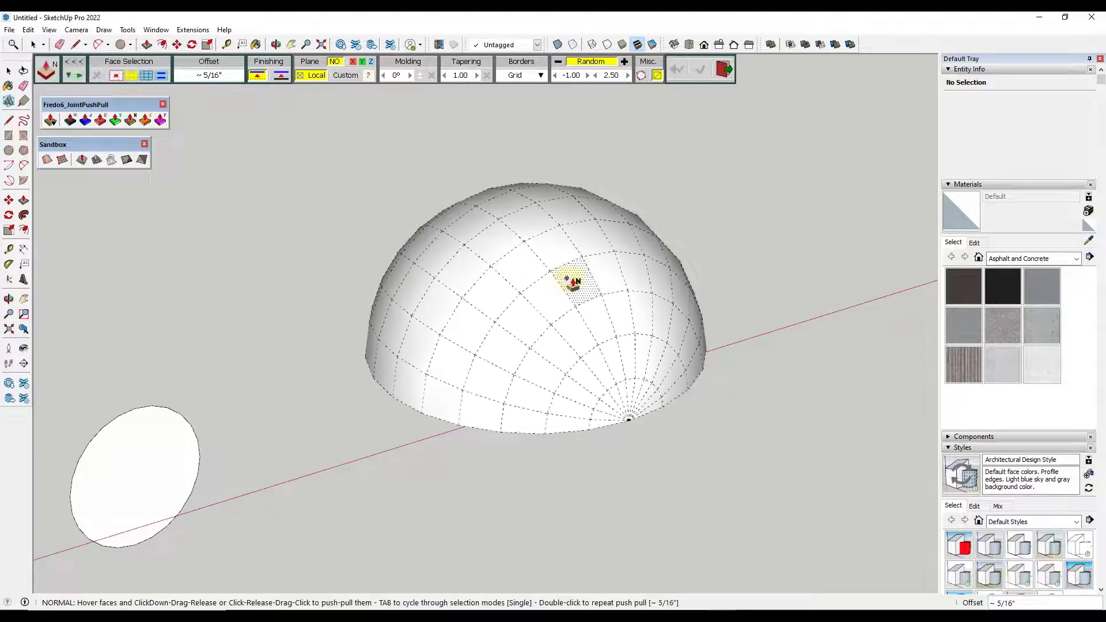
pyautogui.moveTo(573, 279); pyautogui.dragTo(599, 297, button='middle')
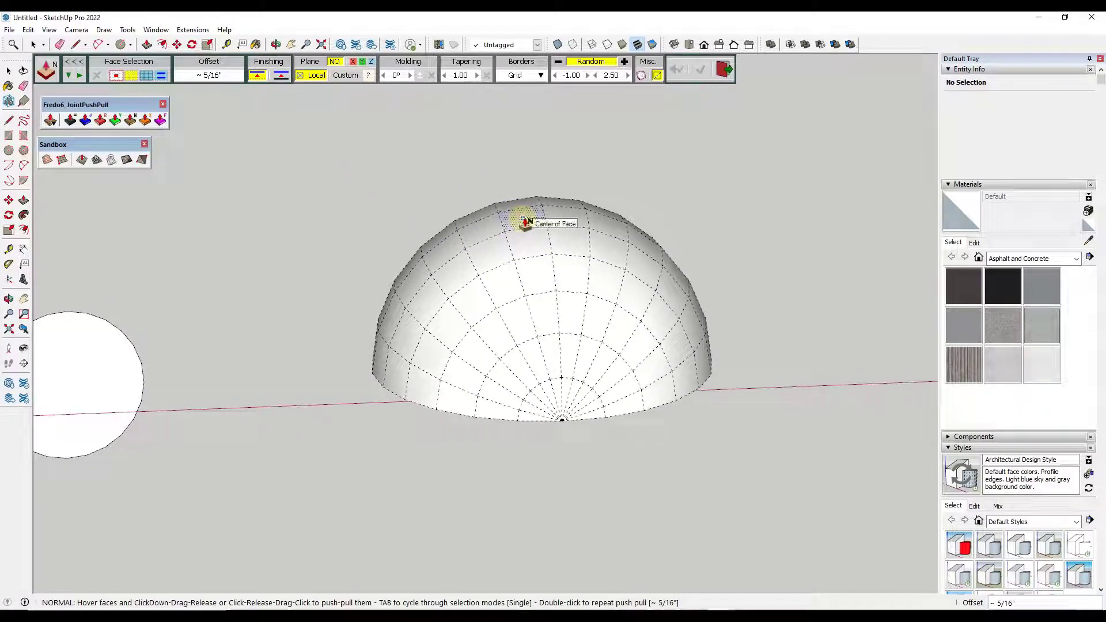
pyautogui.moveTo(601, 219); pyautogui.dragTo(689, 257, button='middle')
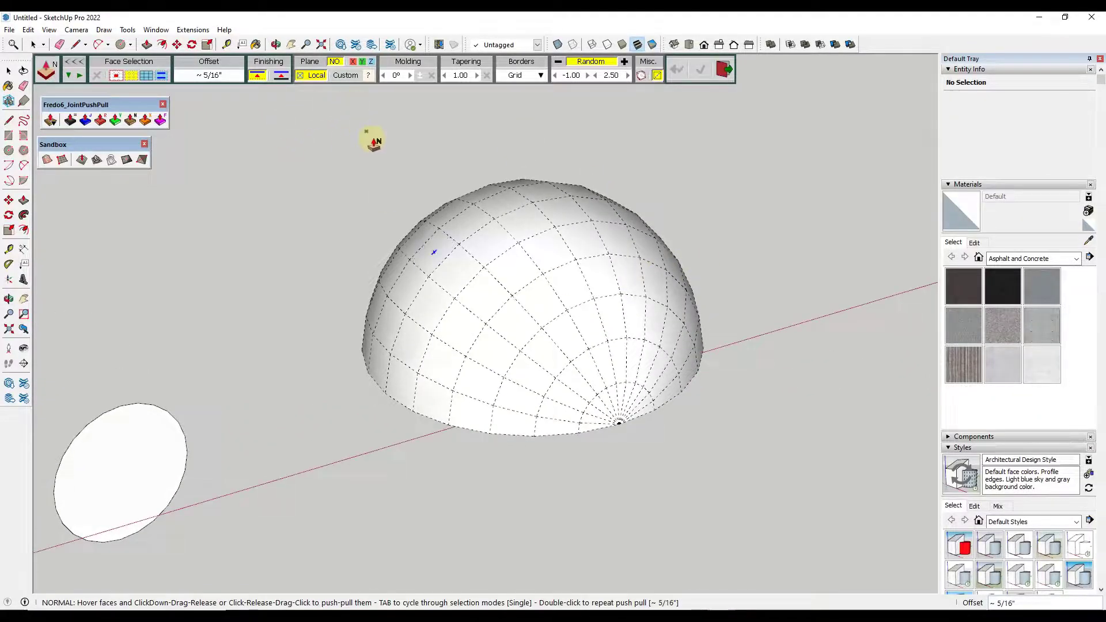
pyautogui.scroll(-2, 352, 257)
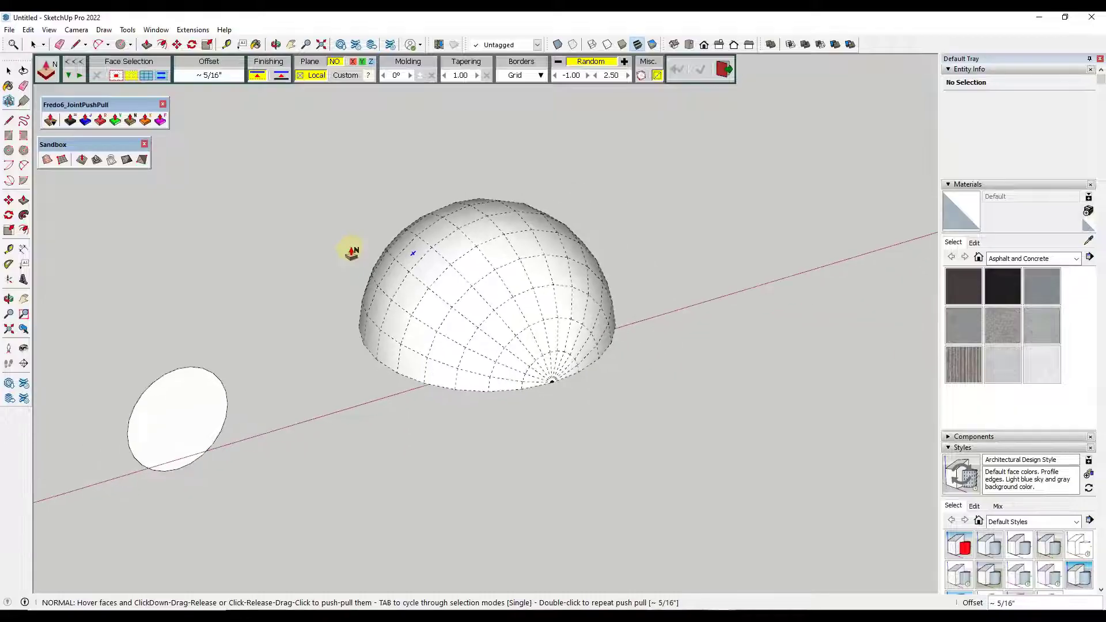
# Copy the whole dome along the red axis, placing the duplicate beside the original.
pyautogui.press('space')
pyautogui.moveTo(311, 152); pyautogui.dragTo(668, 436)
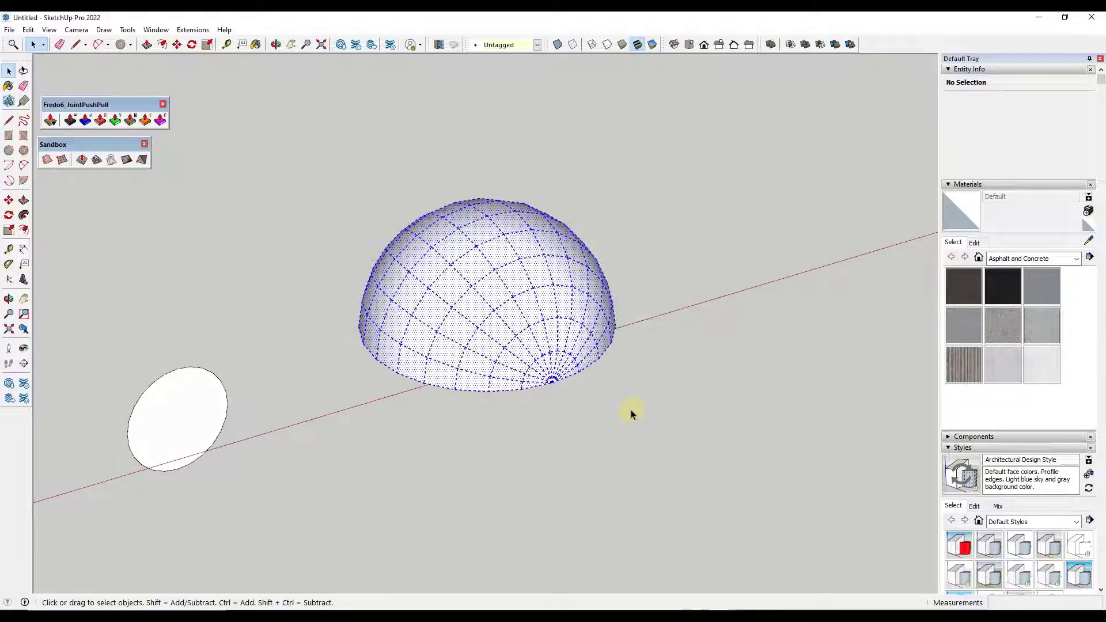
pyautogui.press('m')
pyautogui.press('ctrl')
pyautogui.click(551, 383)
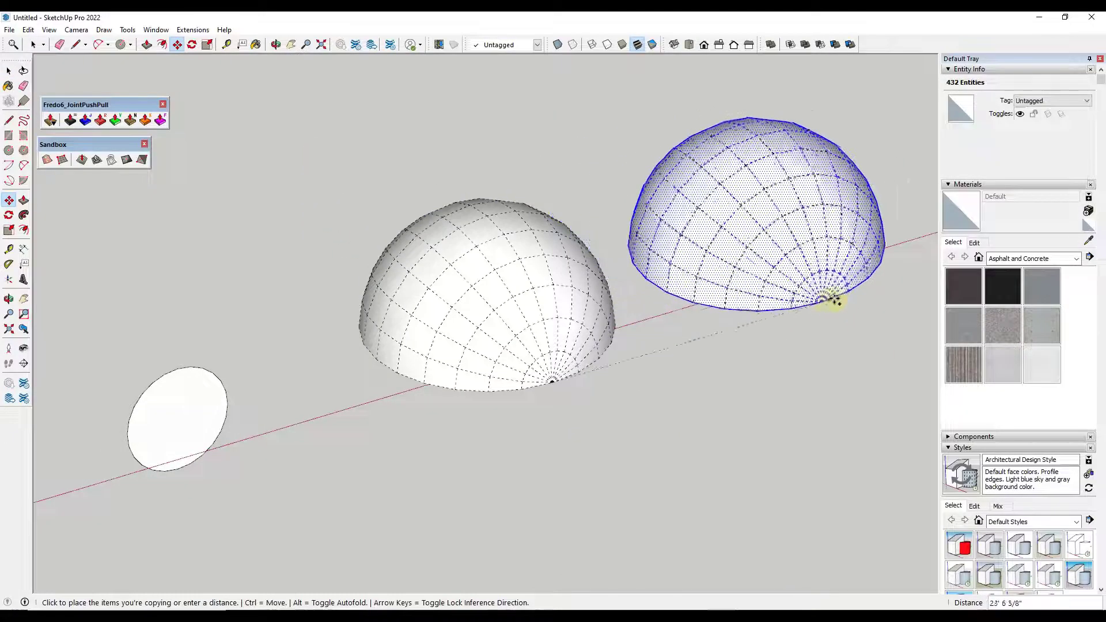
pyautogui.click(879, 283)
pyautogui.press('space')
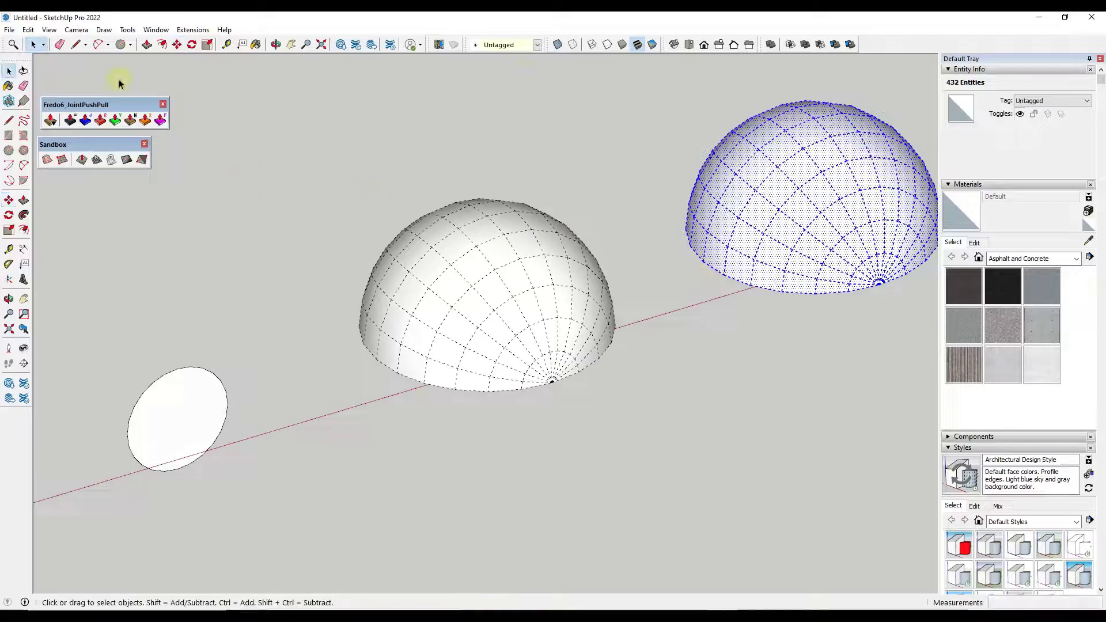
# Turn off the display of hidden geometry and clear the selection.
pyautogui.click(76, 29)
pyautogui.moveTo(49, 29)
pyautogui.click(84, 72)
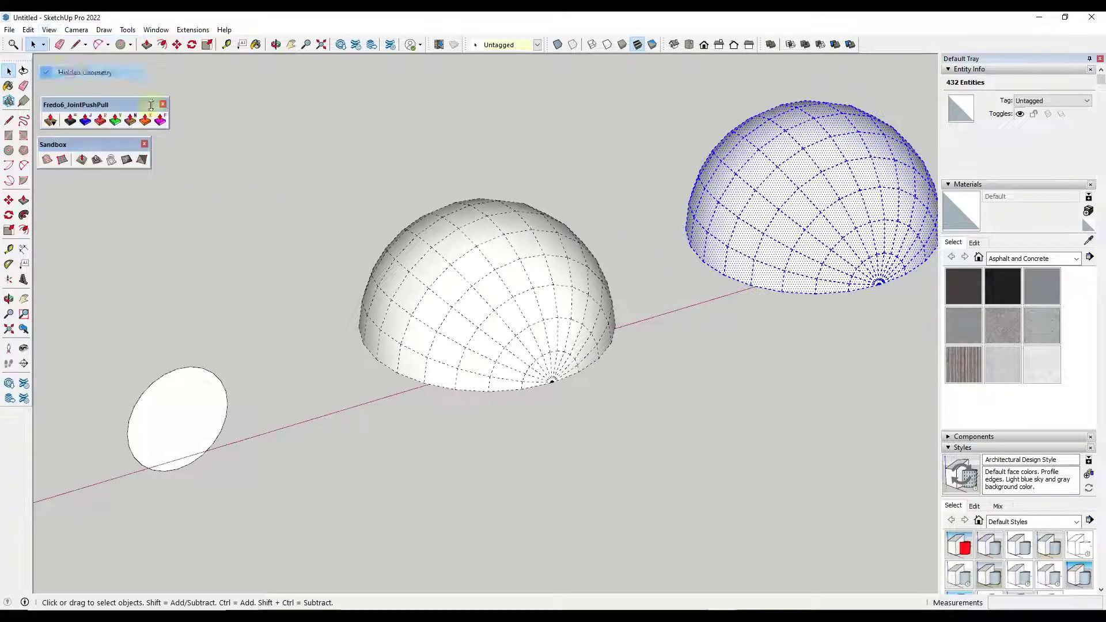
pyautogui.click(160, 168)
# Extrude the original dome's faces individually about 4' 2 9/16" outward with Normal Push Pull, with Random turned off and Grid borders.
pyautogui.click(130, 120)
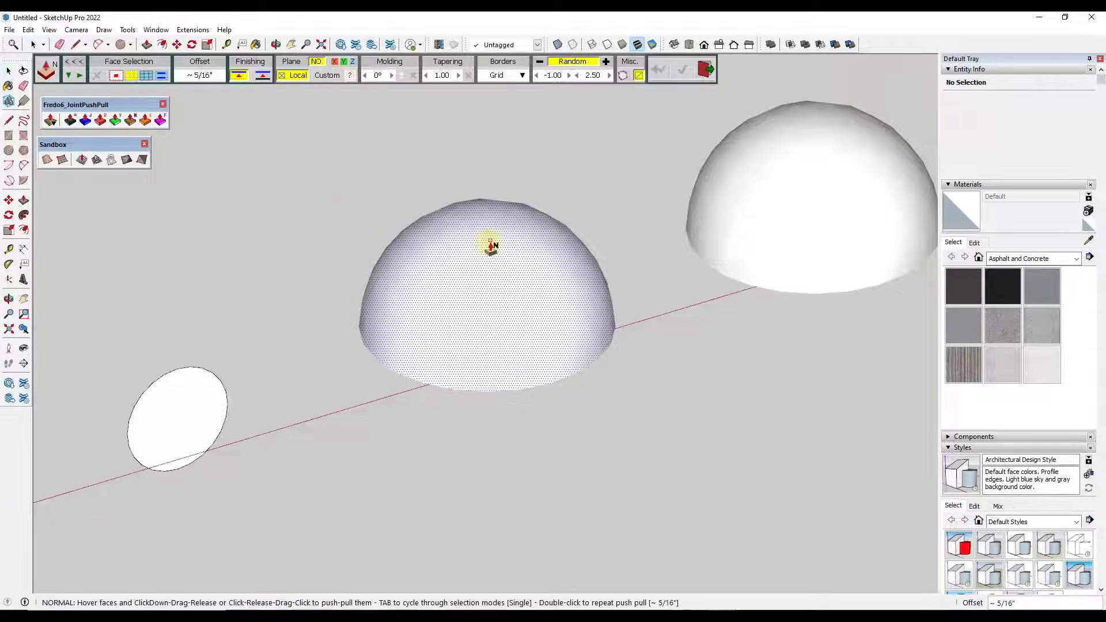
pyautogui.click(491, 246)
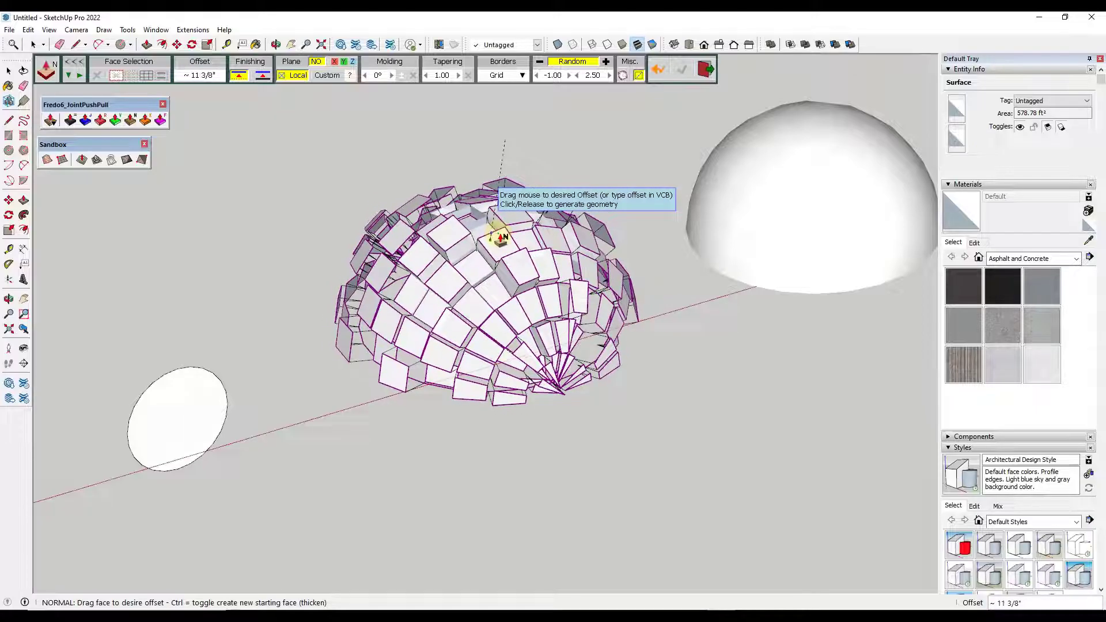
pyautogui.press('Escape')
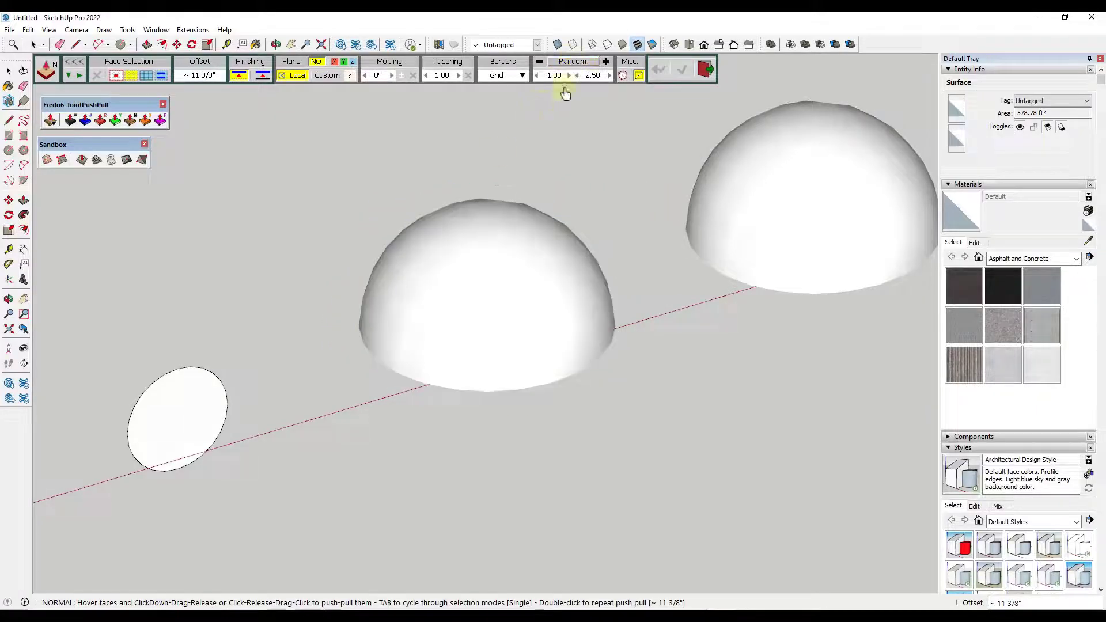
pyautogui.click(478, 246)
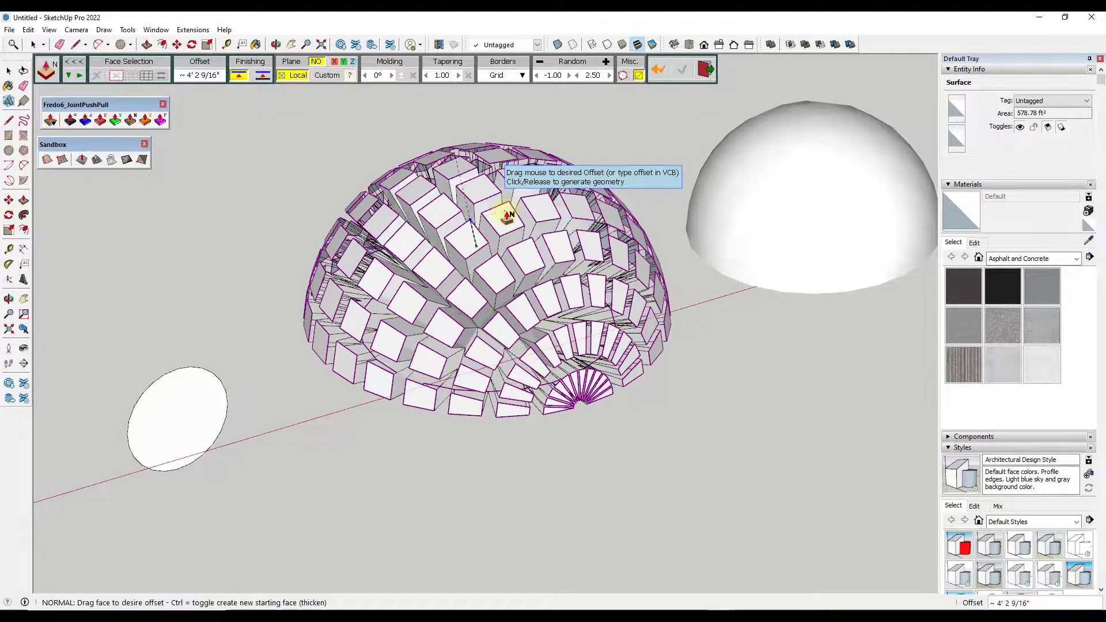
pyautogui.click(507, 217)
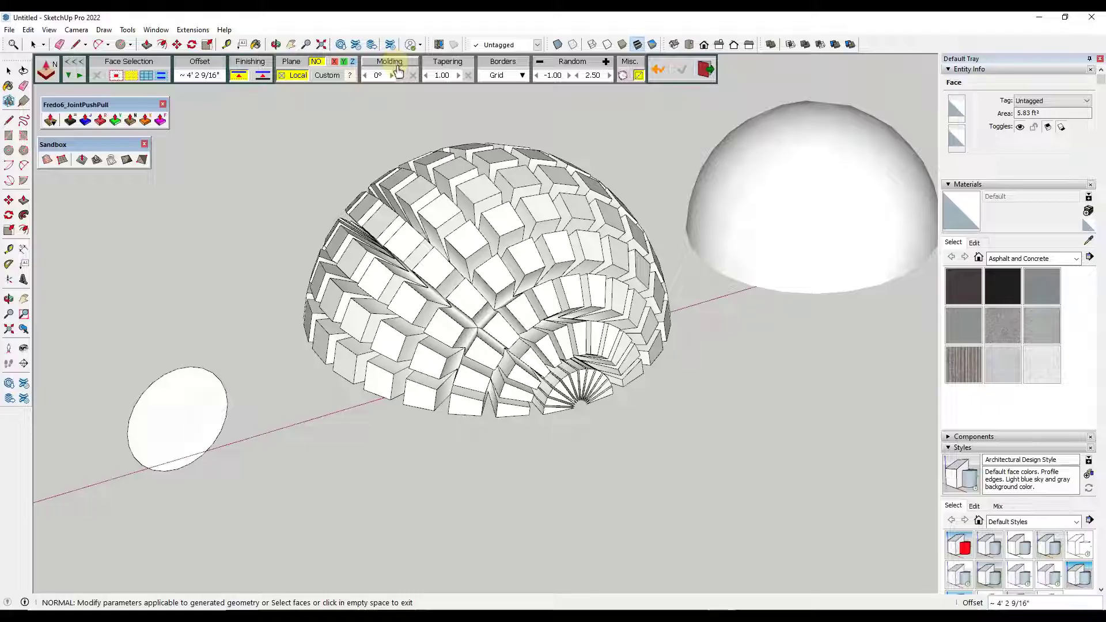
# Set the tapering of the extruded dome faces to 0.50.
pyautogui.click(454, 65)
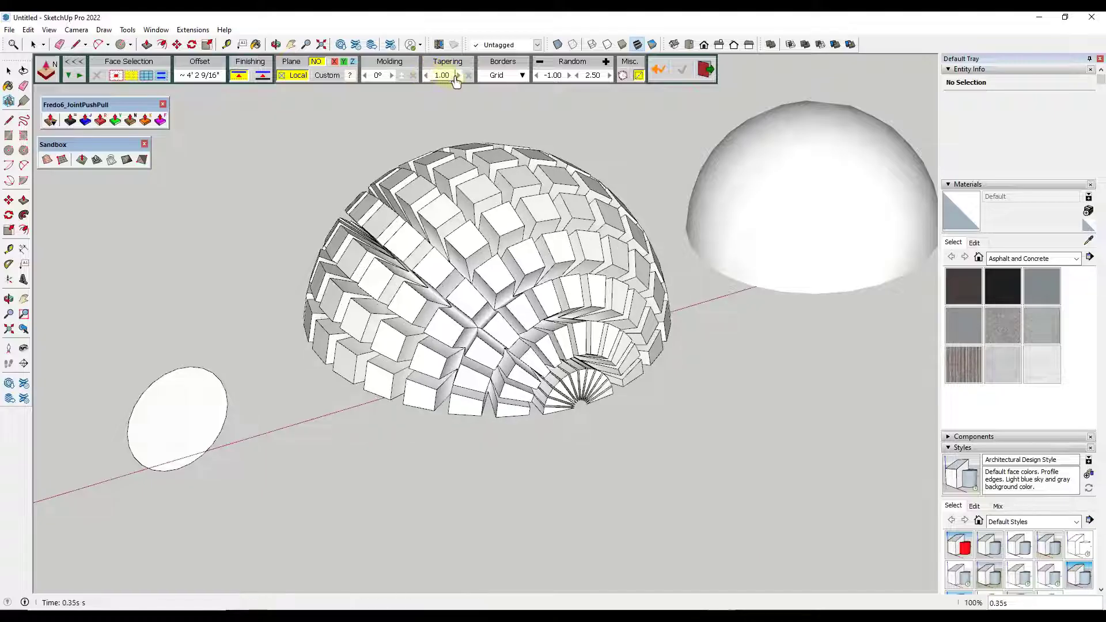
pyautogui.click(428, 75)
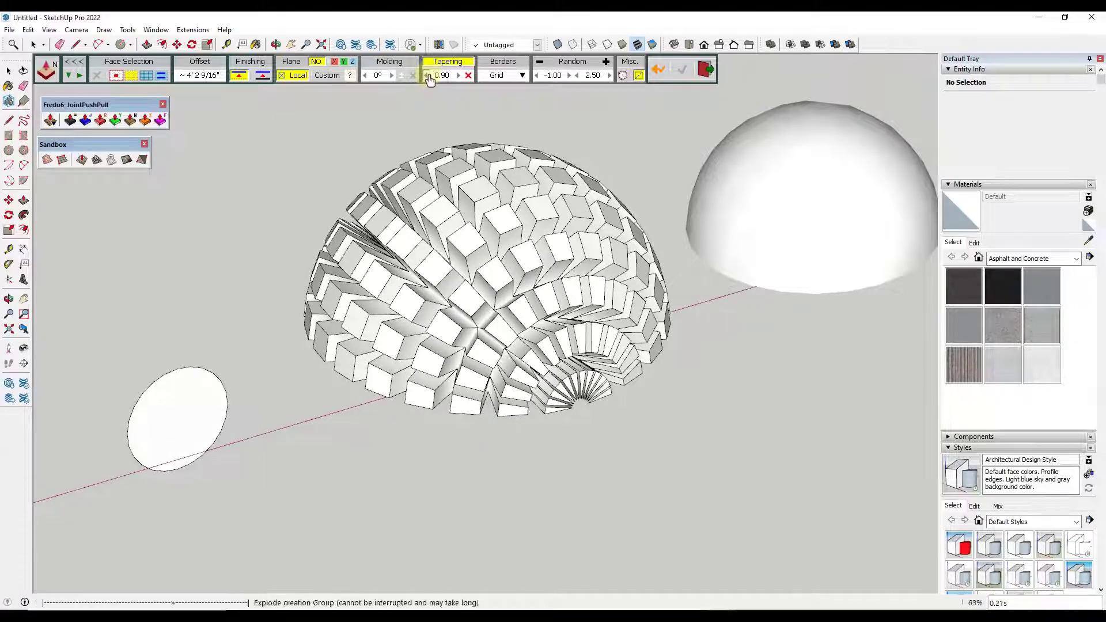
pyautogui.click(429, 76)
pyautogui.click(429, 76)
pyautogui.click(429, 75)
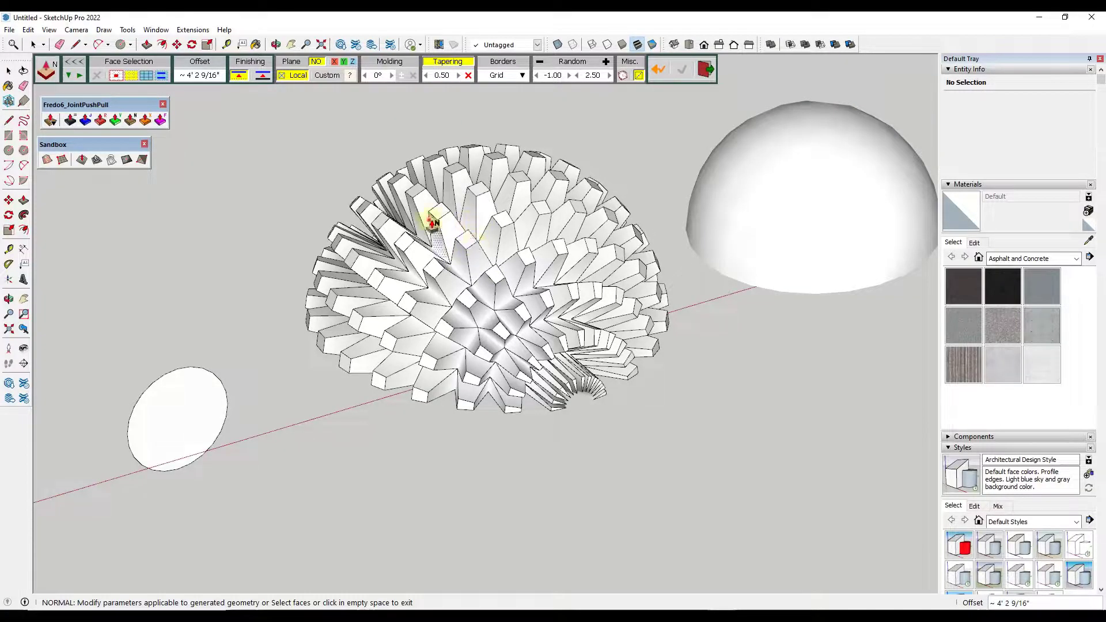
# Keep the extrusion's border option at Grid and finish the Normal Push Pull.
pyautogui.click(501, 78)
pyautogui.click(506, 106)
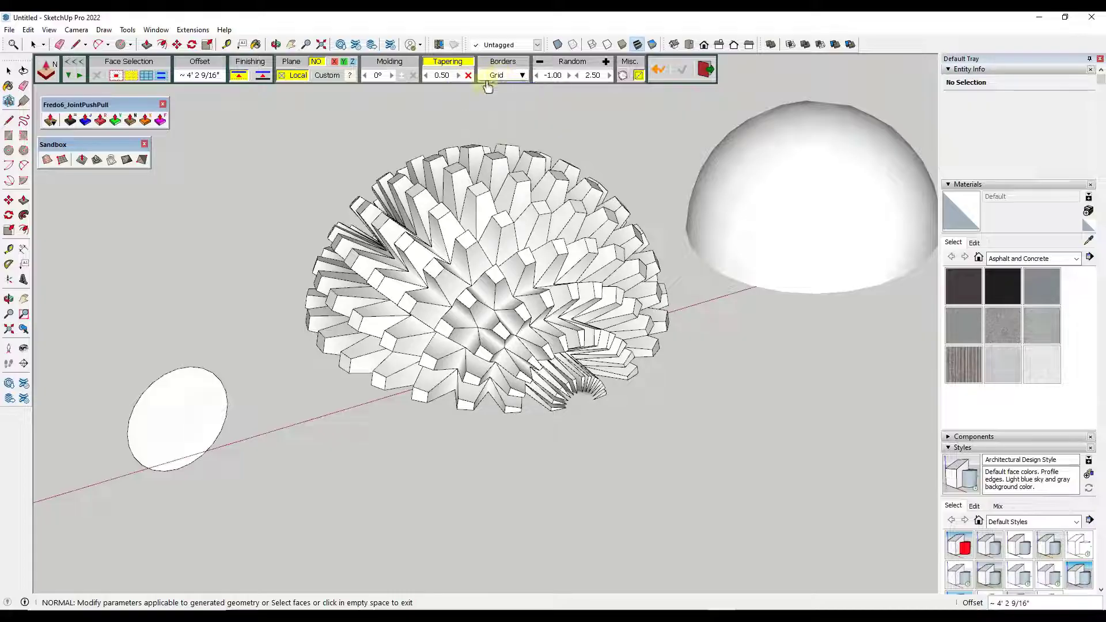
pyautogui.scroll(-4, 323, 276)
pyautogui.scroll(2, 727, 169)
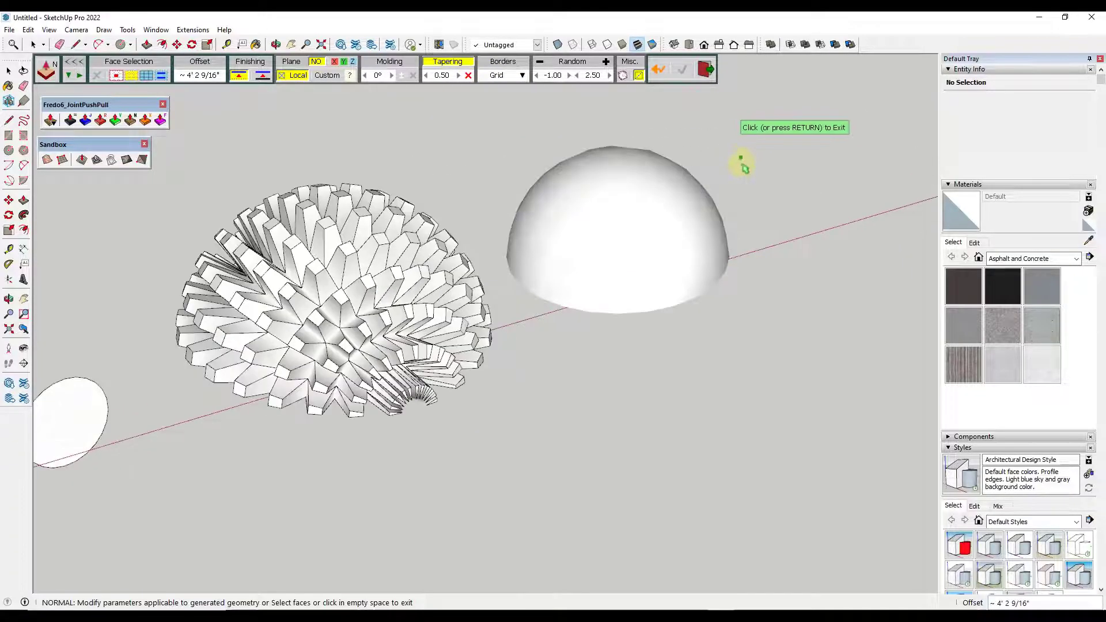
pyautogui.keyDown('shift'); pyautogui.moveTo(741, 188); pyautogui.dragTo(638, 225, button='middle'); pyautogui.keyUp('shift')
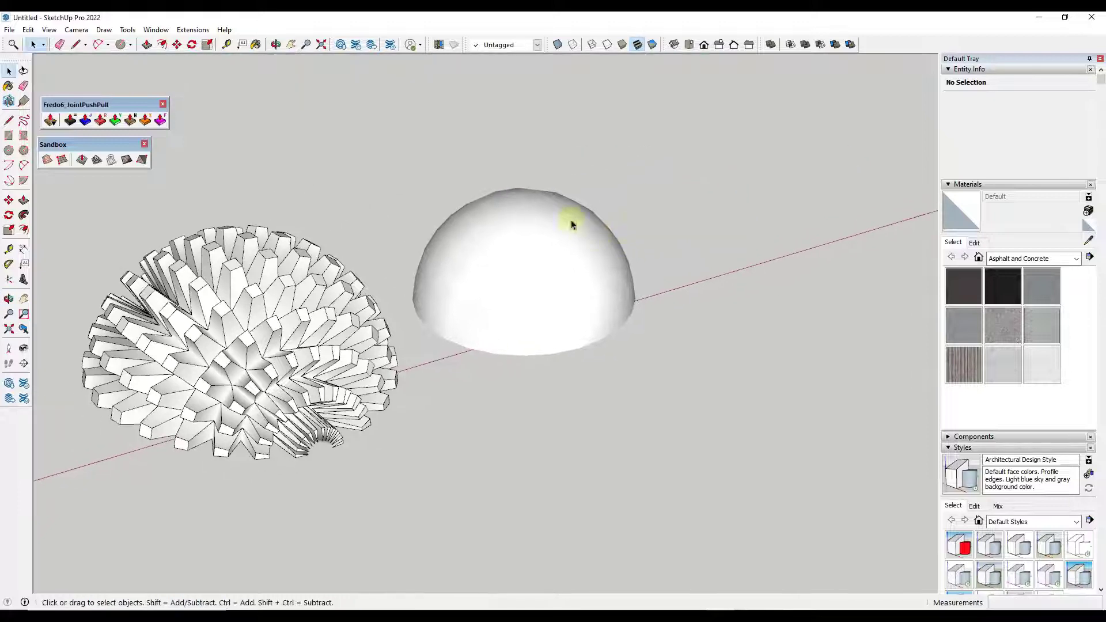
# Extrude the second dome's faces individually about 2' 3 5/8" outward with Normal Push Pull, keeping Random on and turning Tapering off.
pyautogui.click(130, 123)
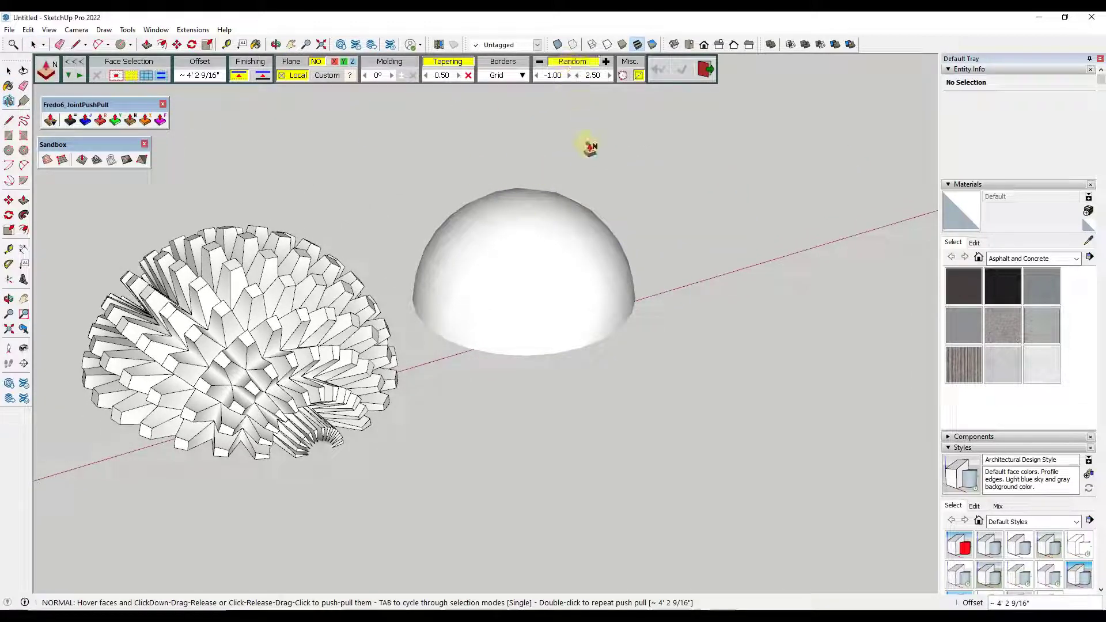
pyautogui.click(539, 249)
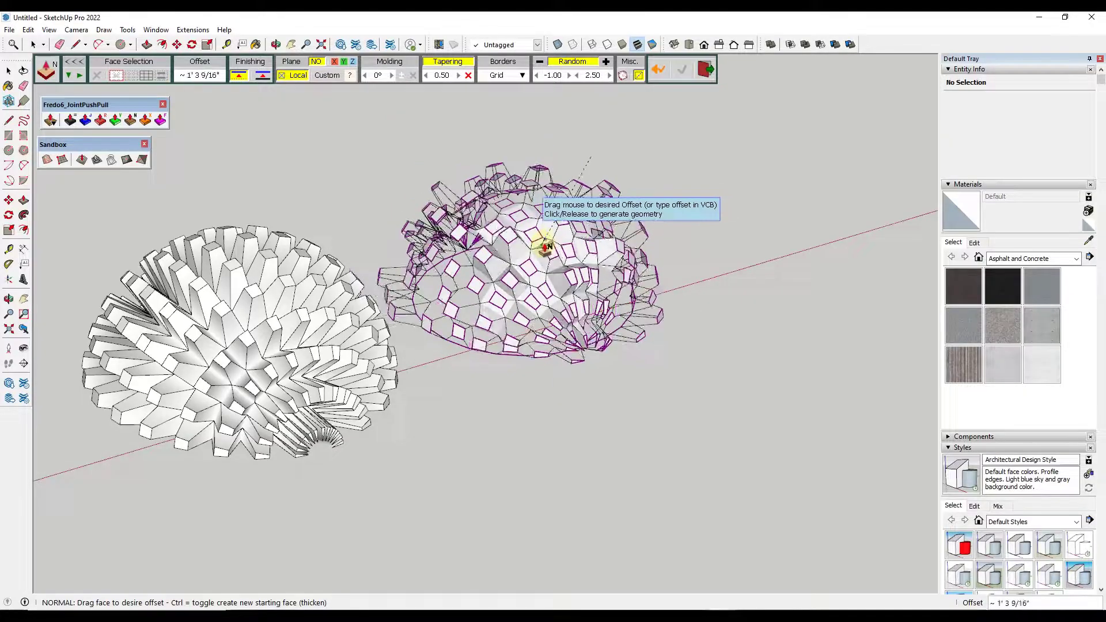
pyautogui.click(546, 233)
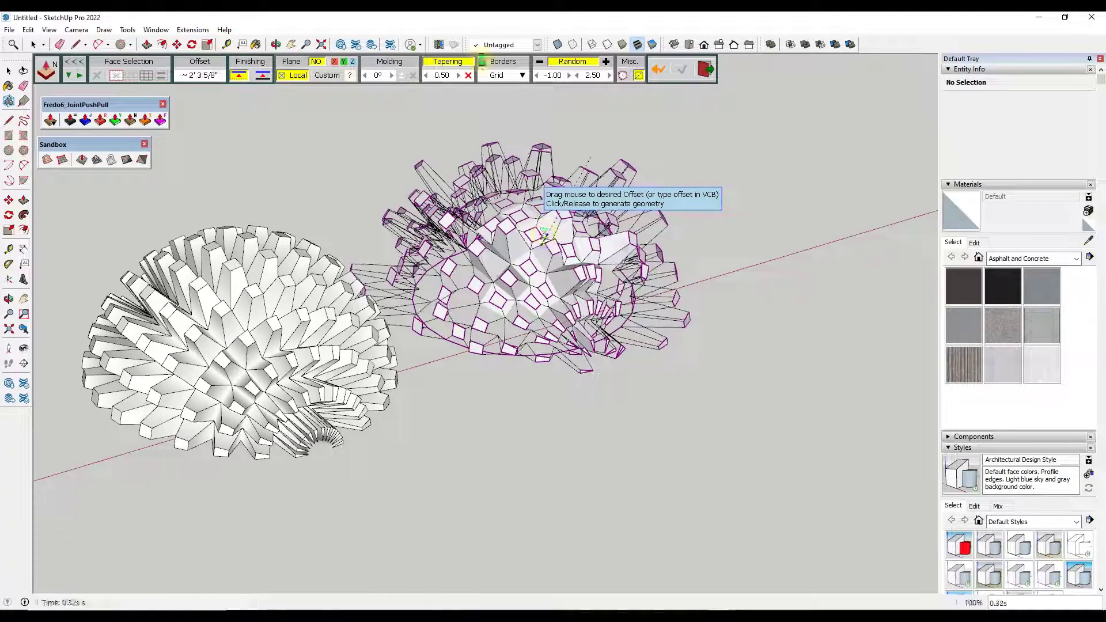
pyautogui.click(455, 68)
pyautogui.press('o')
pyautogui.moveTo(600, 265); pyautogui.dragTo(586, 124)
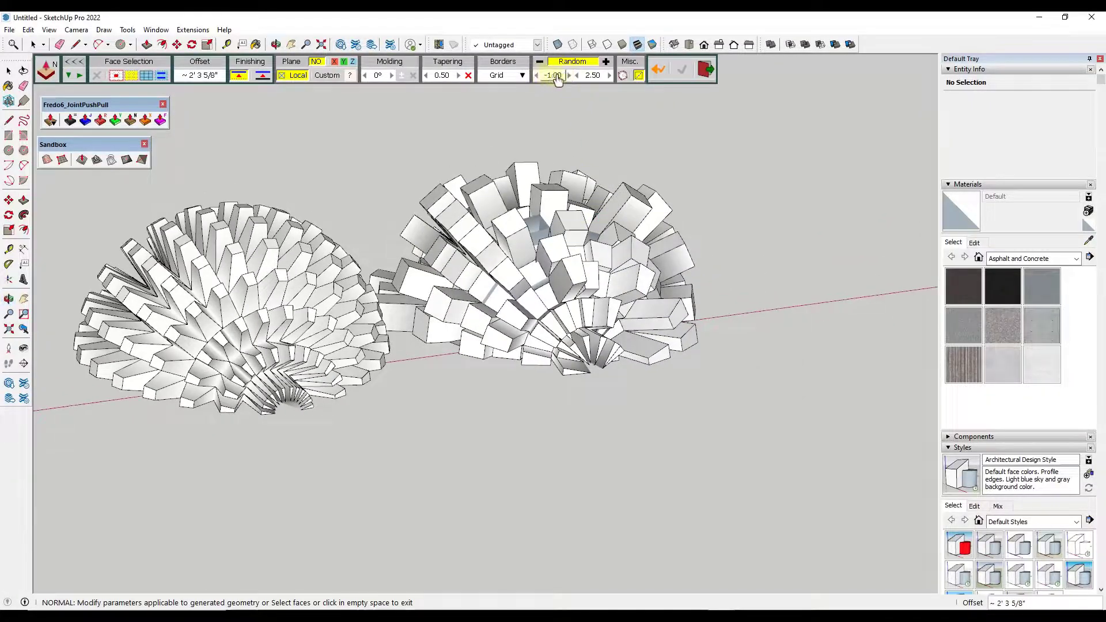
# Lower the maximum random scaling factor of the second dome's extrusion to 1.00.
pyautogui.click(578, 75)
pyautogui.click(578, 75)
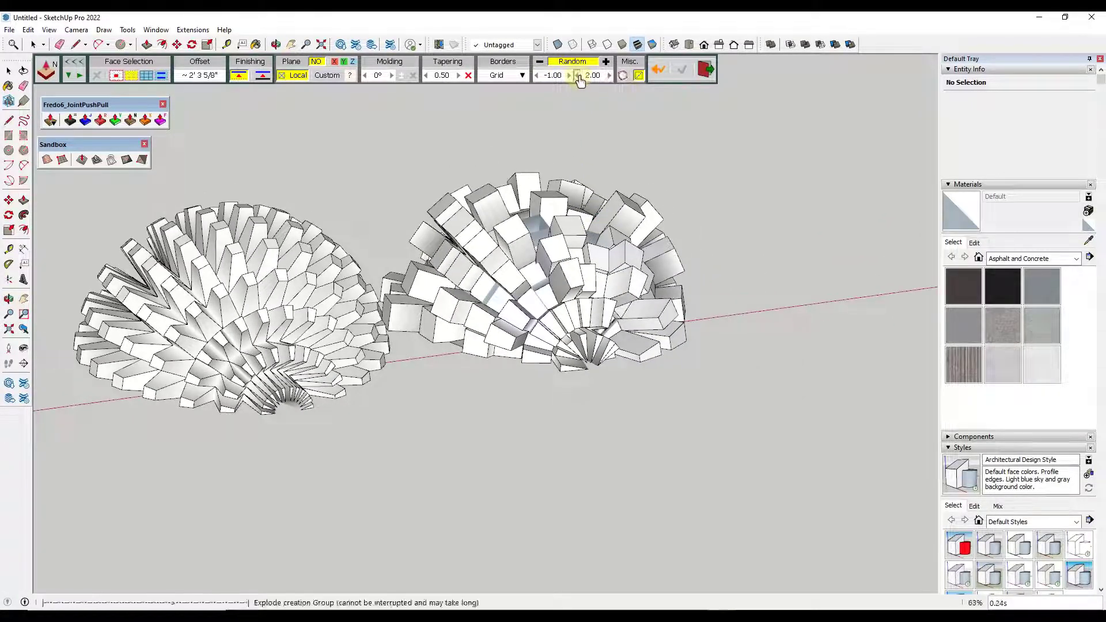
pyautogui.click(578, 75)
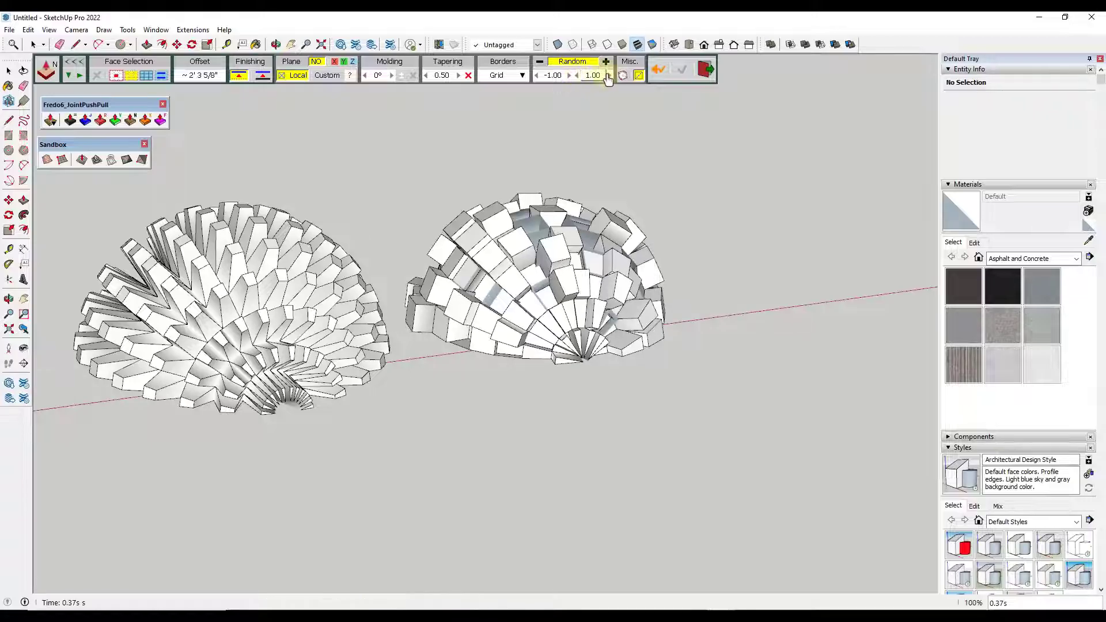
pyautogui.click(608, 75)
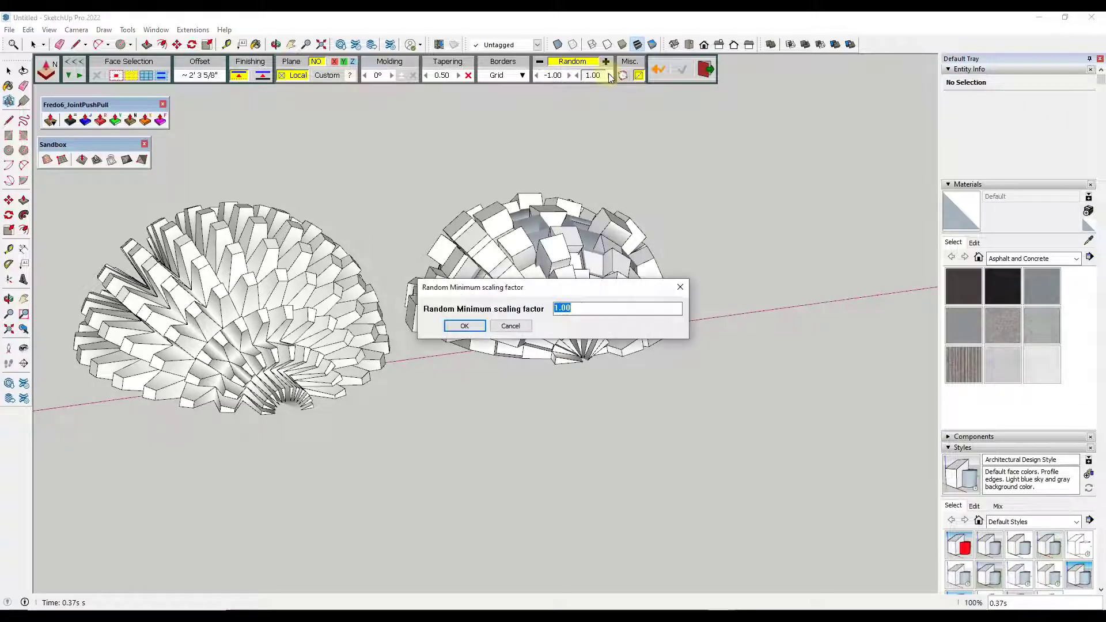
pyautogui.click(510, 327)
pyautogui.moveTo(580, 227); pyautogui.dragTo(577, 28, button='middle')
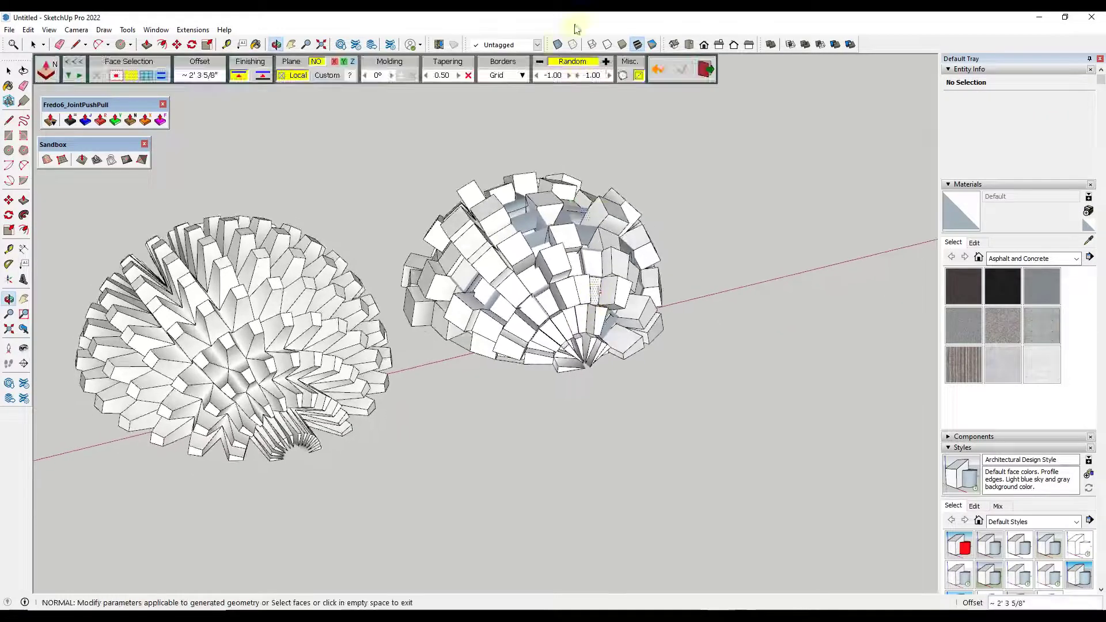
# Set the extrusion's random scaling range to a minimum of 0.00 and a maximum of 2.00, and finish the Normal Push Pull.
pyautogui.click(559, 77)
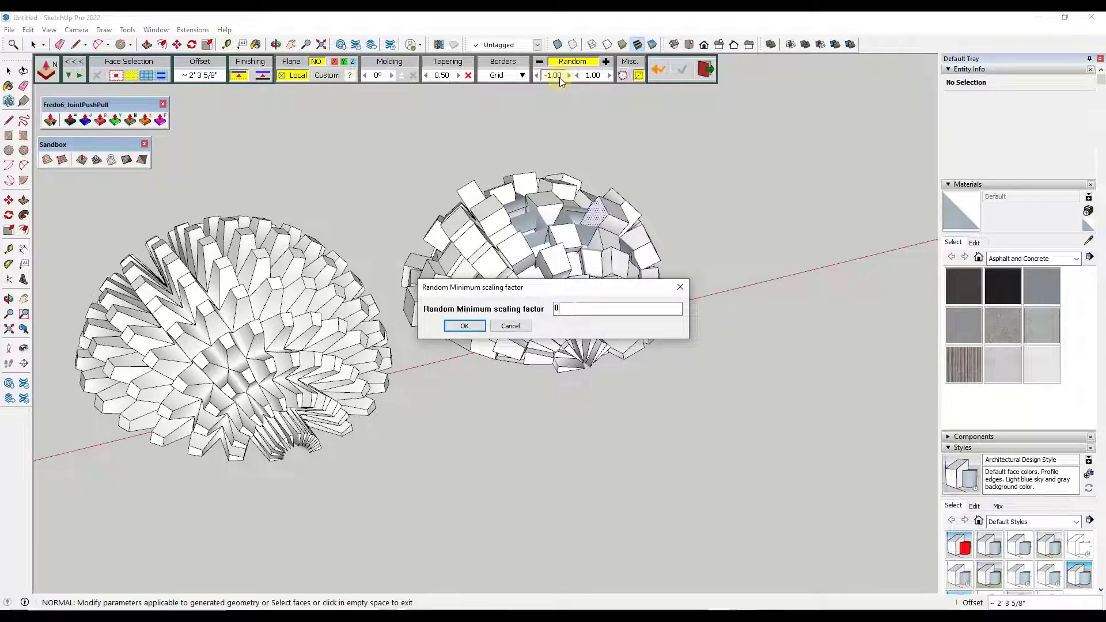
pyautogui.write('0')
pyautogui.press('Return')
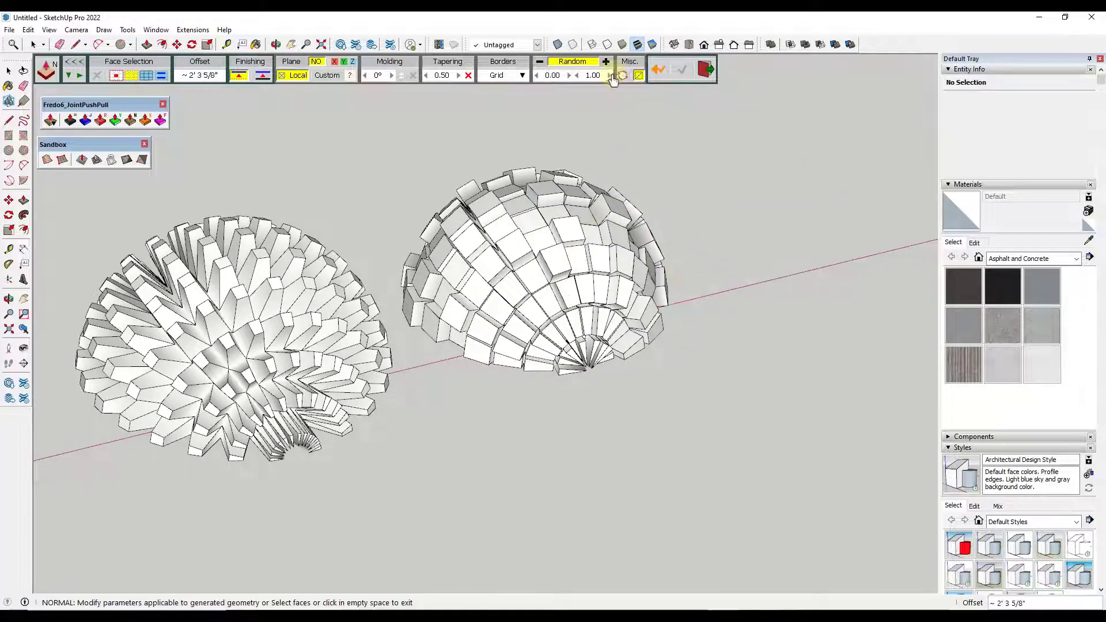
pyautogui.click(611, 76)
pyautogui.click(611, 76)
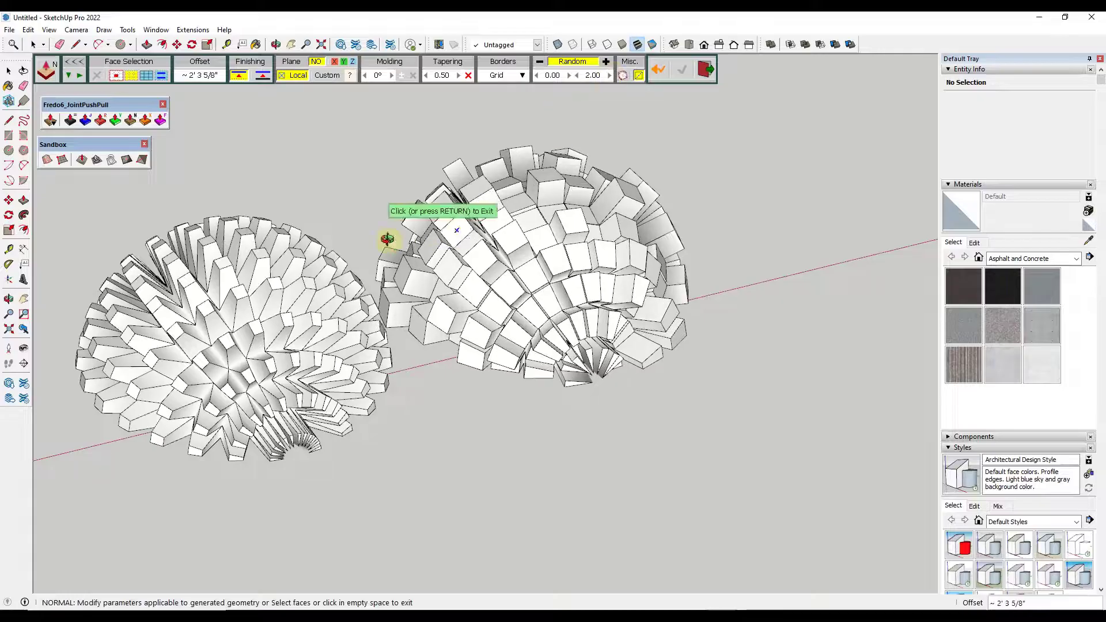
pyautogui.moveTo(387, 238); pyautogui.dragTo(441, 231, button='middle')
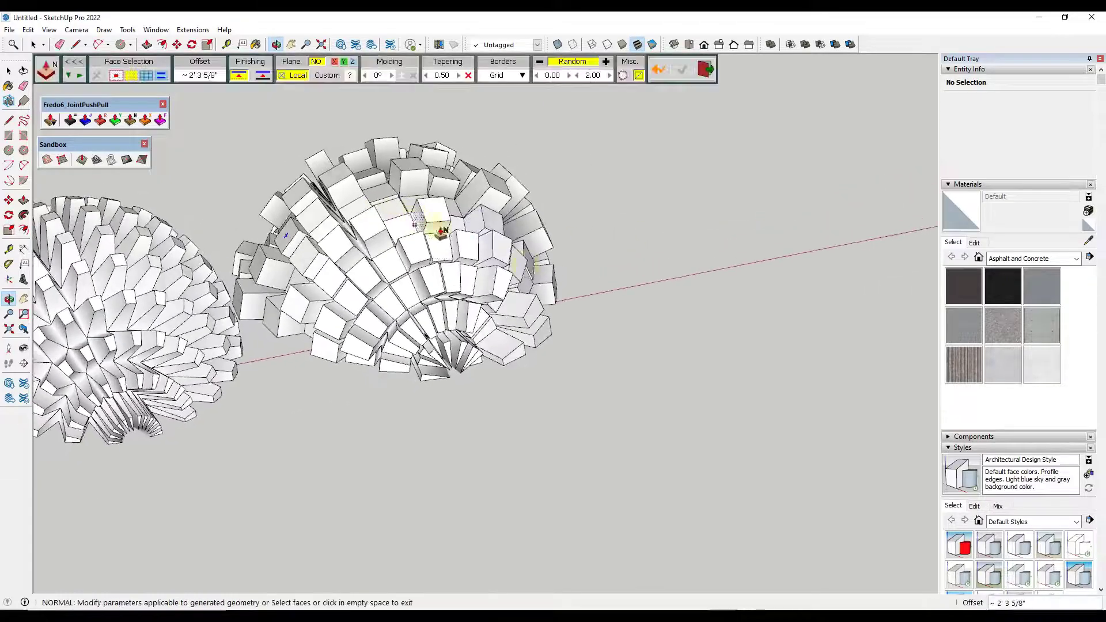
pyautogui.click(575, 254)
# Draw an upright rectangle beside the extruded domes and array it into a flat wall grid of six columns by six rows.
pyautogui.moveTo(576, 254); pyautogui.dragTo(564, 284, button='middle')
pyautogui.press('r')
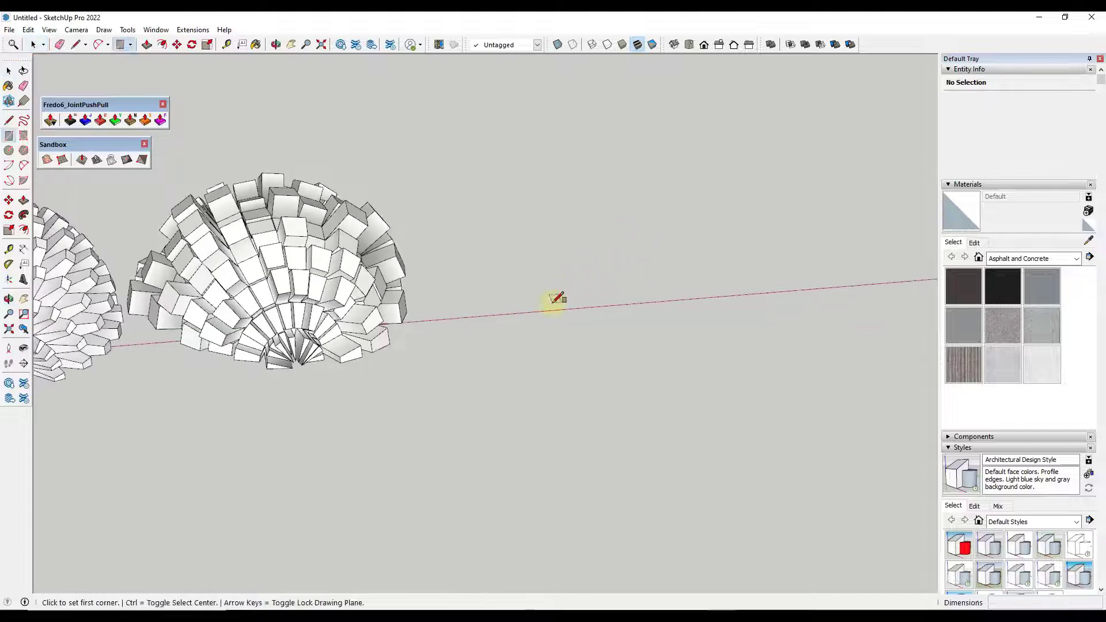
pyautogui.click(558, 297)
pyautogui.click(605, 296)
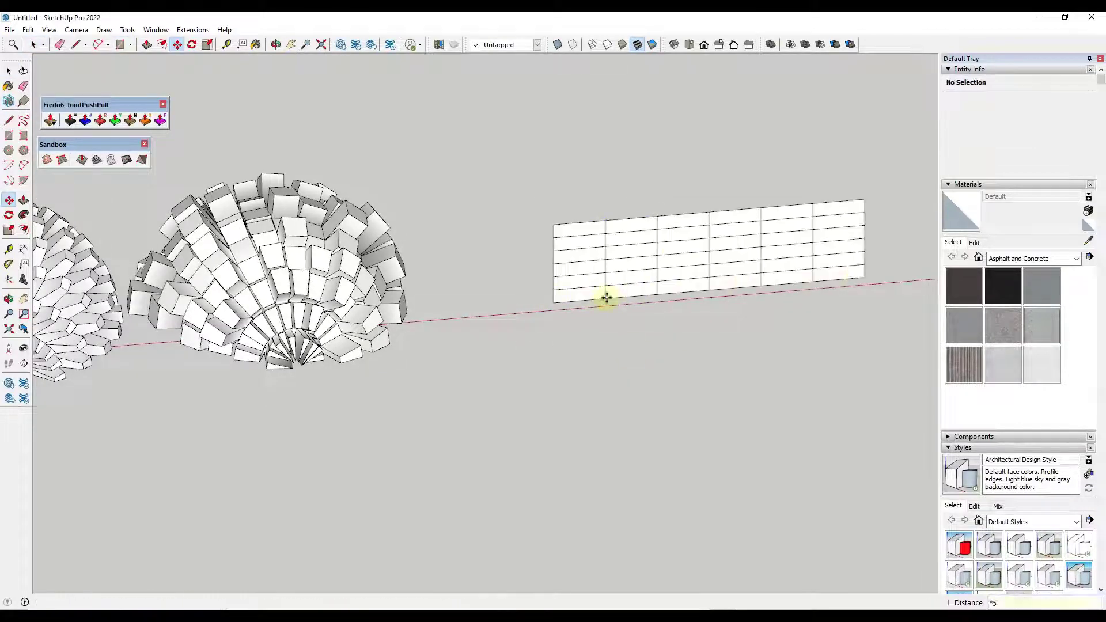
# Extrude all faces of the wall grid about 11 5/8" with Normal Push Pull, using Random scaling from 0.00 to 2.00 without tapering.
pyautogui.moveTo(605, 296)
pyautogui.mouseDown(button='middle')
pyautogui.moveTo(736, 173)
pyautogui.moveTo(657, 182)
pyautogui.mouseUp(button='middle')
pyautogui.press('space')
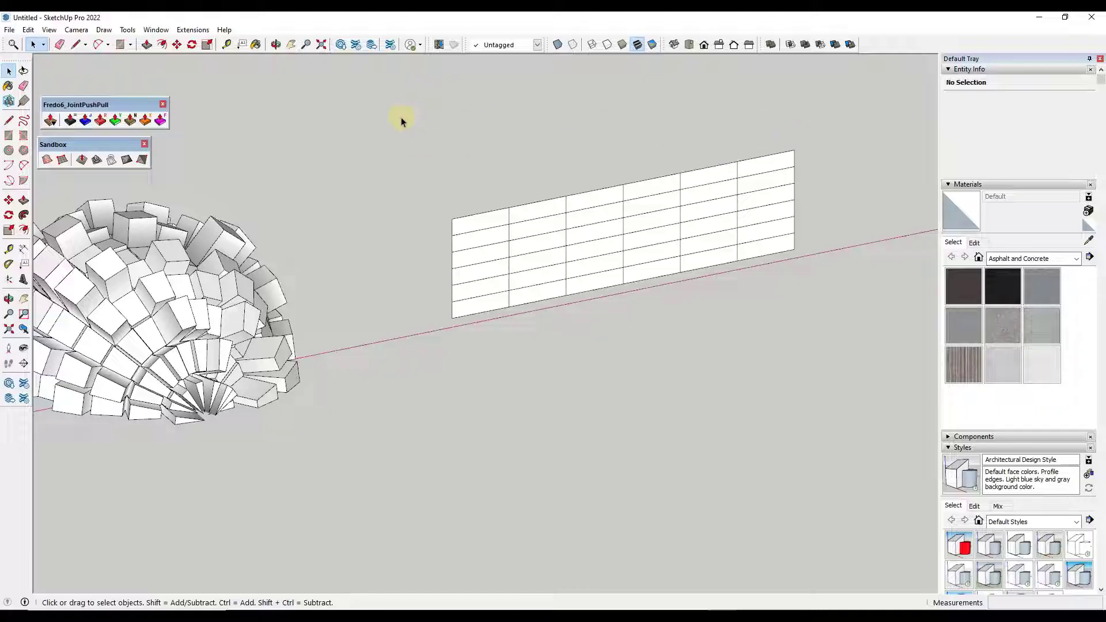
pyautogui.moveTo(401, 116); pyautogui.dragTo(853, 346)
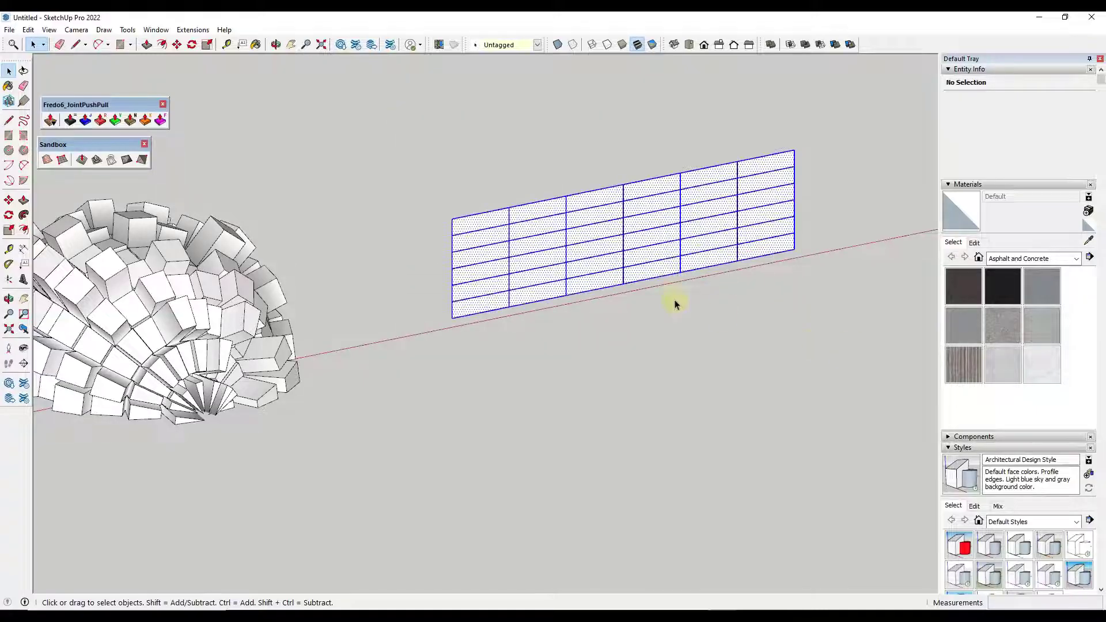
pyautogui.click(130, 120)
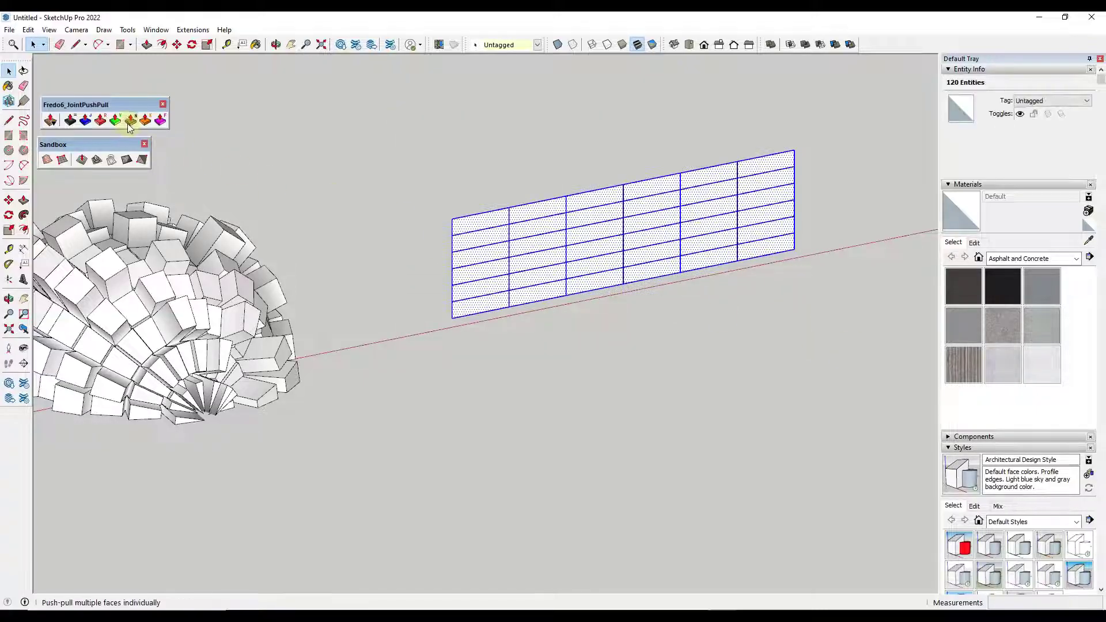
pyautogui.click(643, 252)
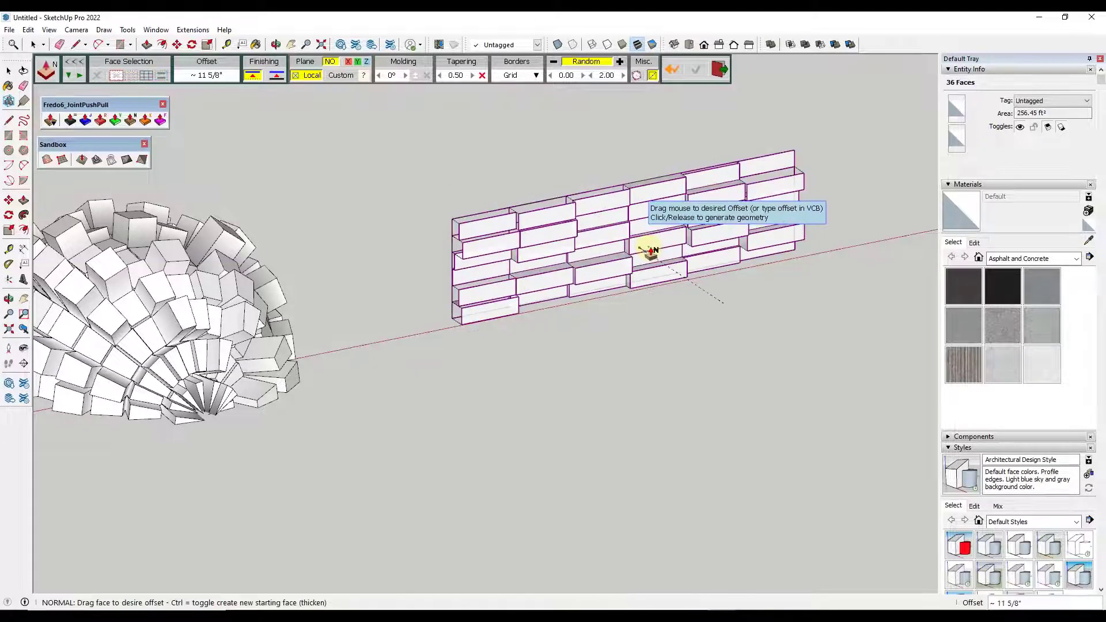
pyautogui.click(647, 249)
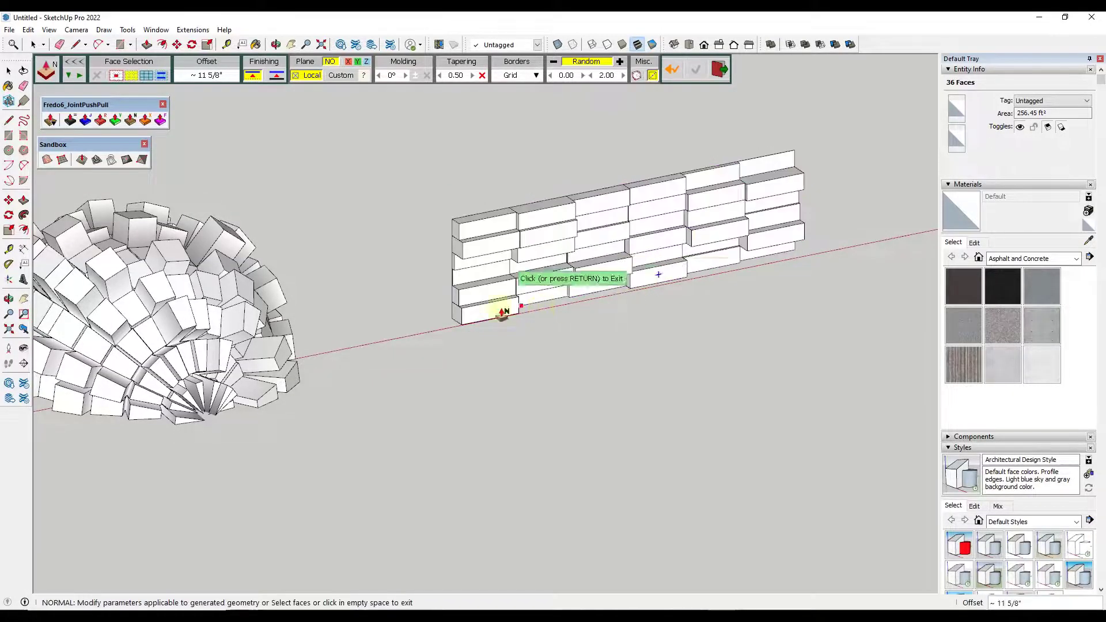
pyautogui.moveTo(507, 279); pyautogui.dragTo(650, 148, button='middle')
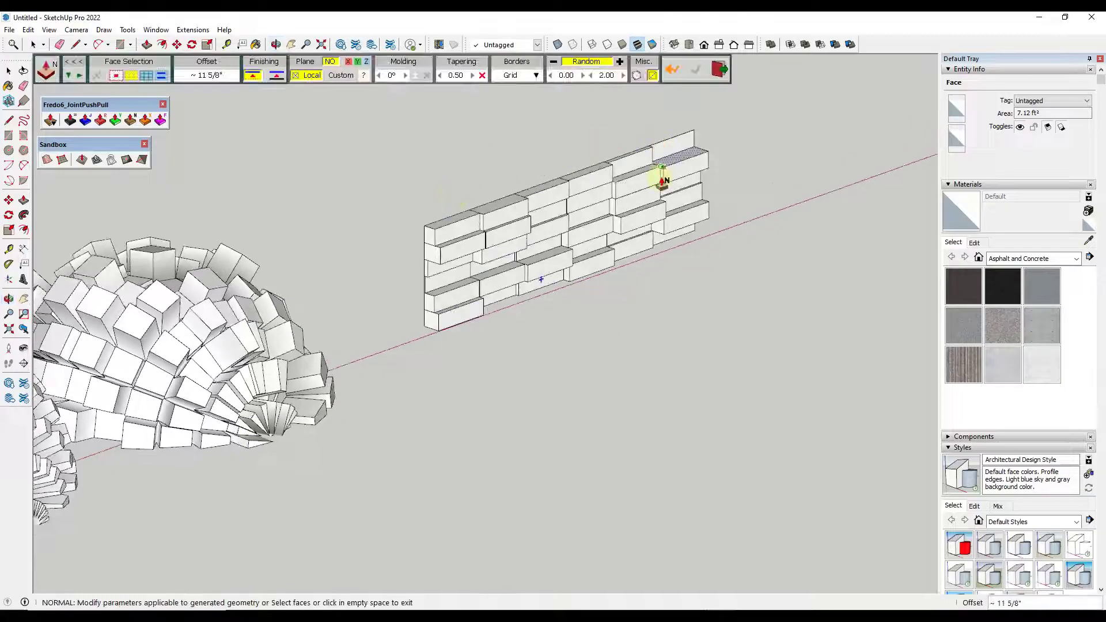